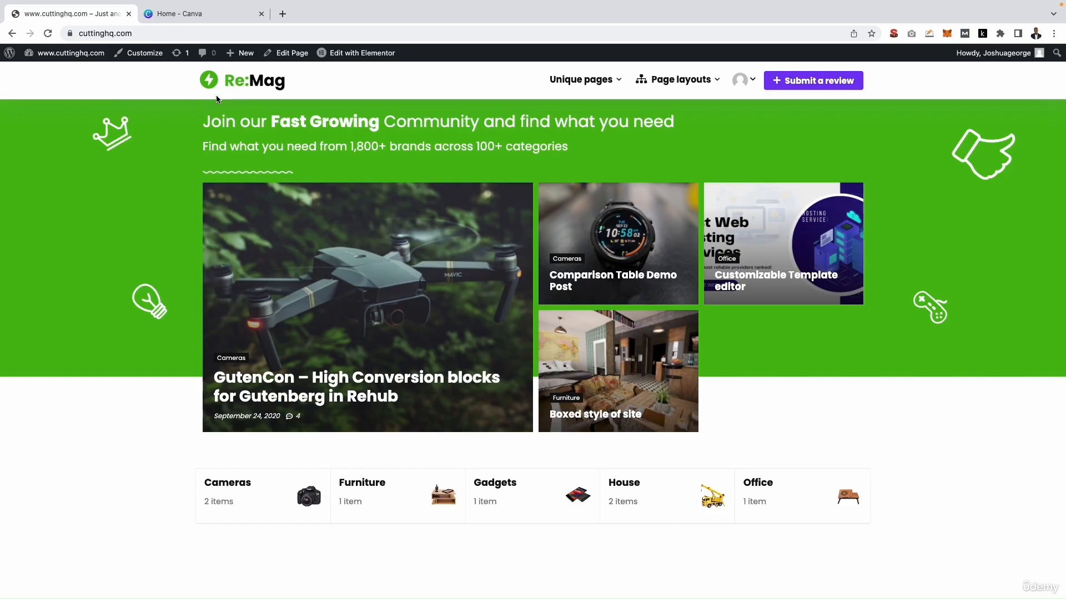
Search Google for "best table saws" in a new browser tab.
left_click(281, 17)
type("gt")
key("BackSpace")
key("BackSpace")
type("best table saws")
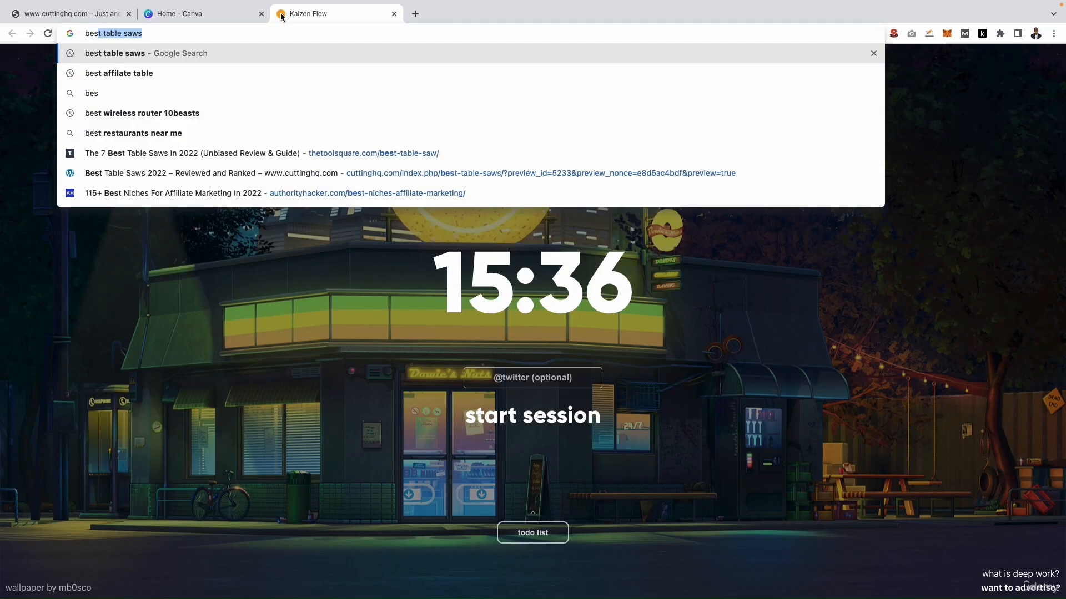
key("Return")
Open the Tool Square, Spruce, Wonkee Donkee, Protrade and Best Saw results in separate new tabs.
scroll(235, 233, "down", 5)
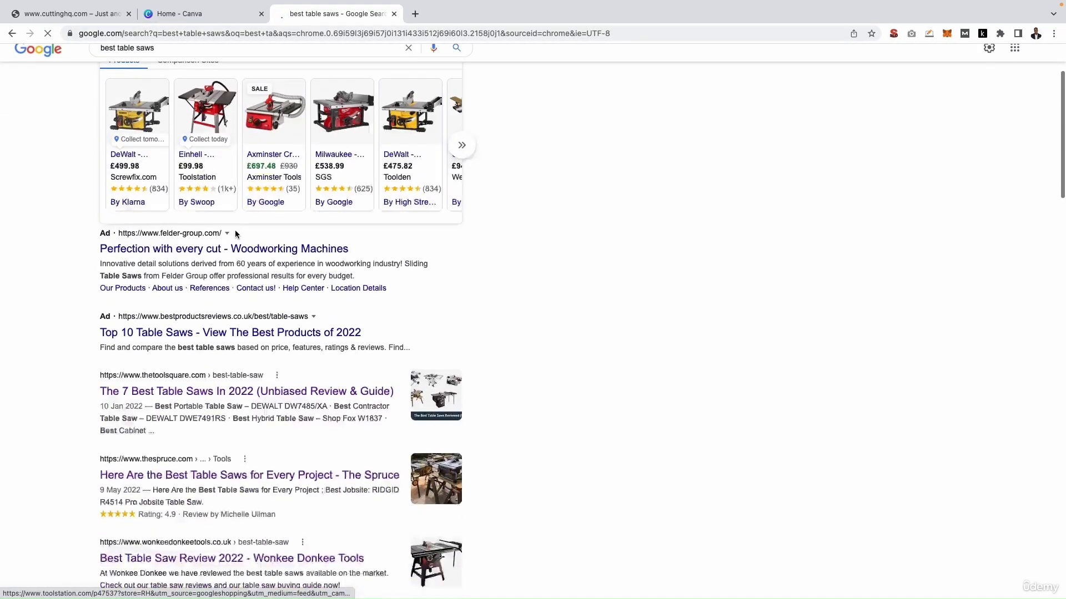
right_click(235, 212)
left_click(238, 218)
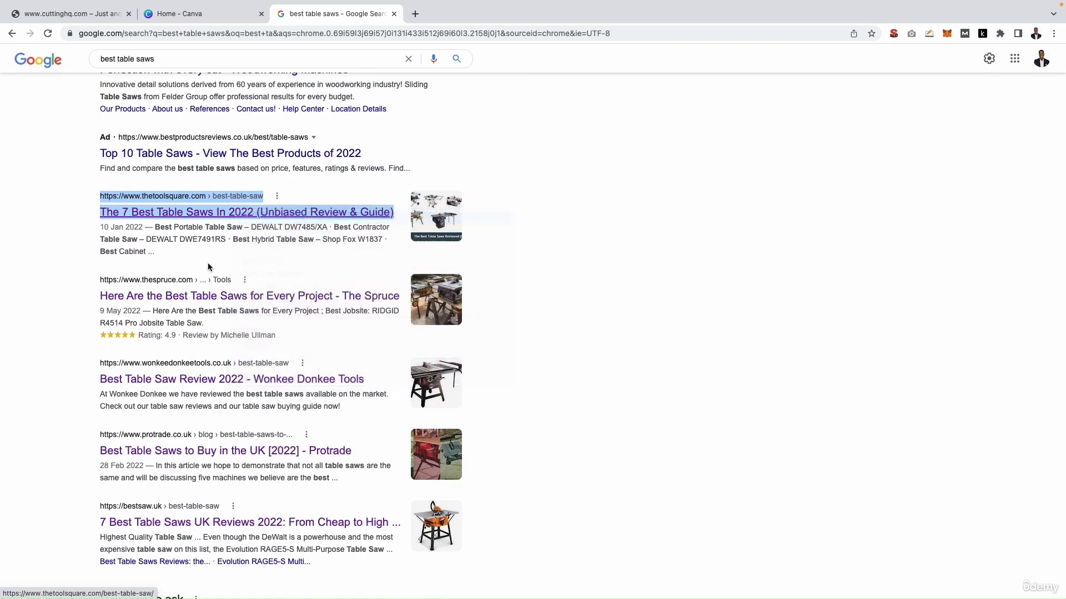
right_click(188, 277)
left_click(203, 292)
right_click(188, 382)
left_click(205, 388)
right_click(178, 450)
left_click(233, 428)
right_click(183, 522)
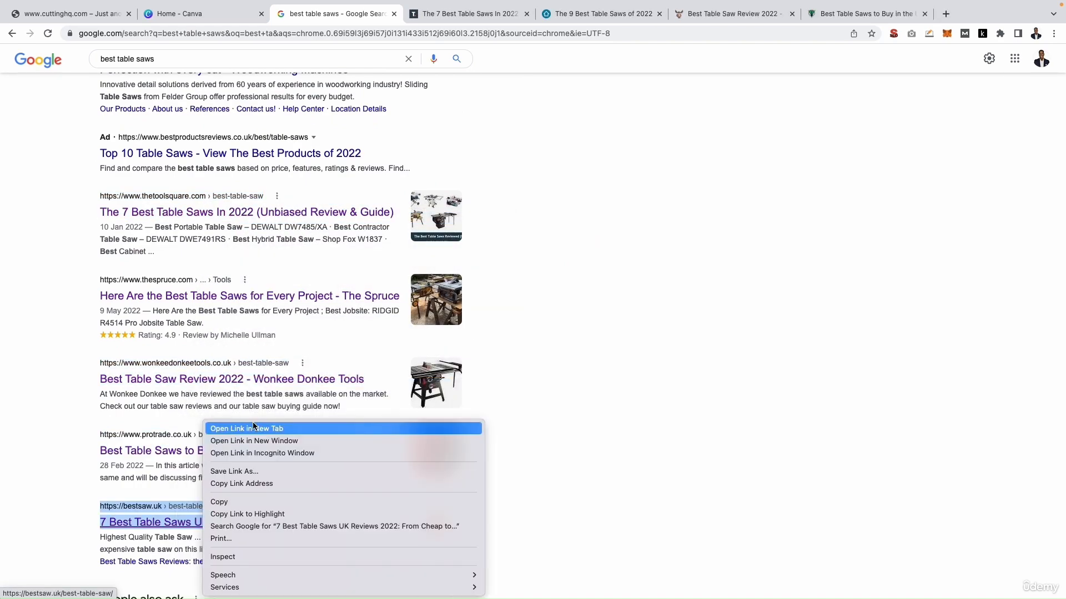
left_click(253, 428)
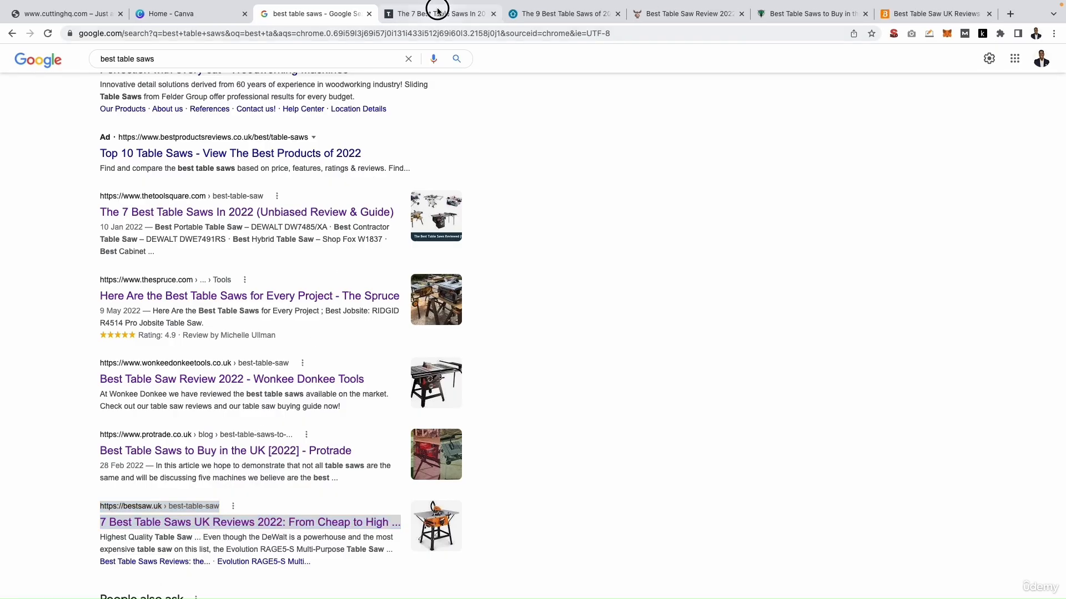
Examine the header logos of the Tool Square, Spruce, Wonkee Donkee, Protrade and Best Saw sites.
left_click(437, 11)
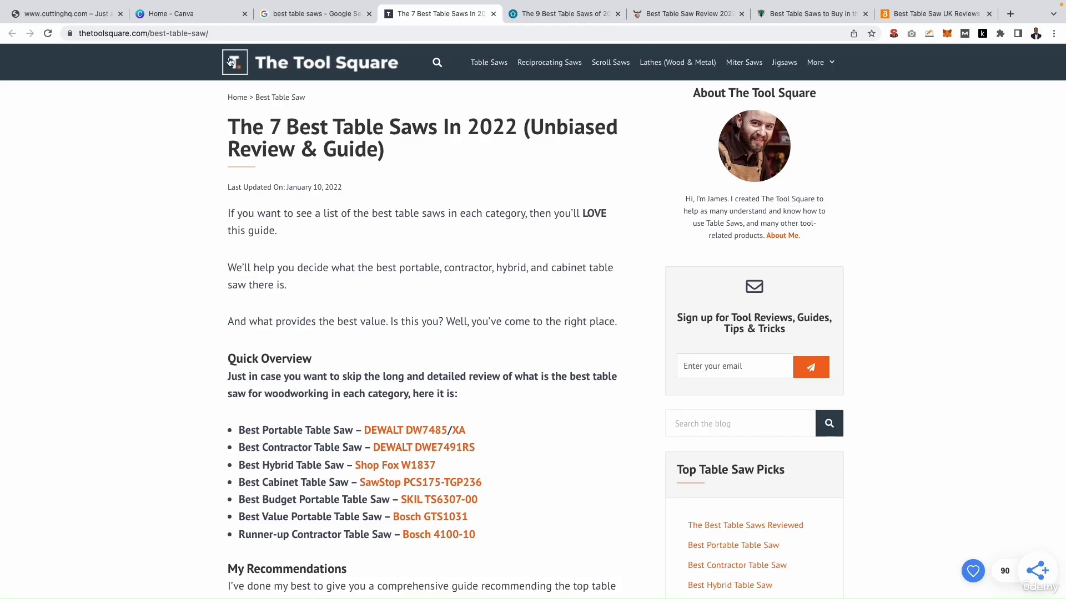
left_click(533, 13)
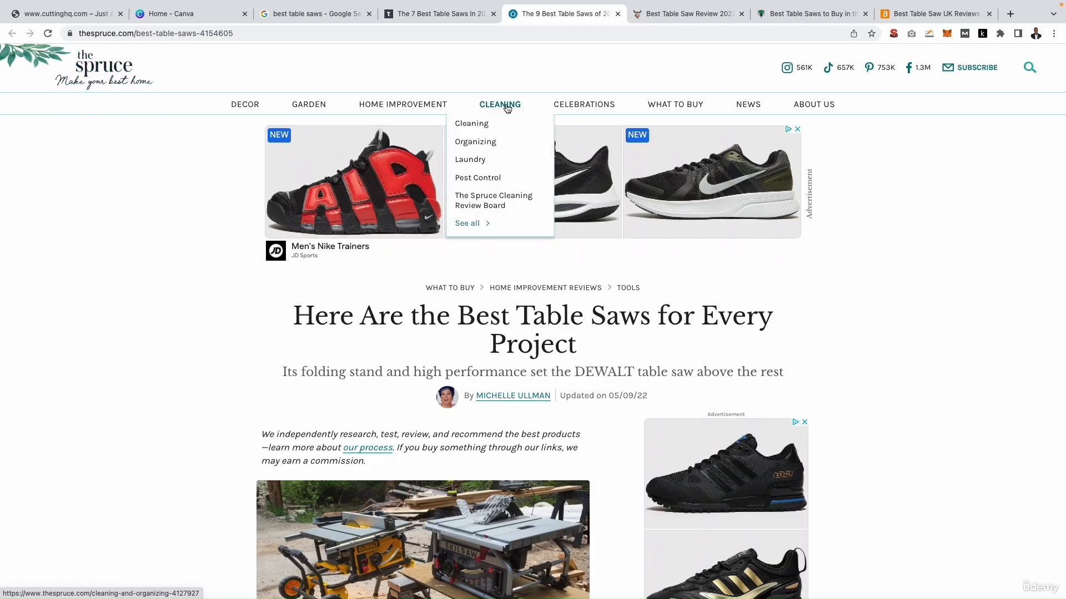
left_click(685, 13)
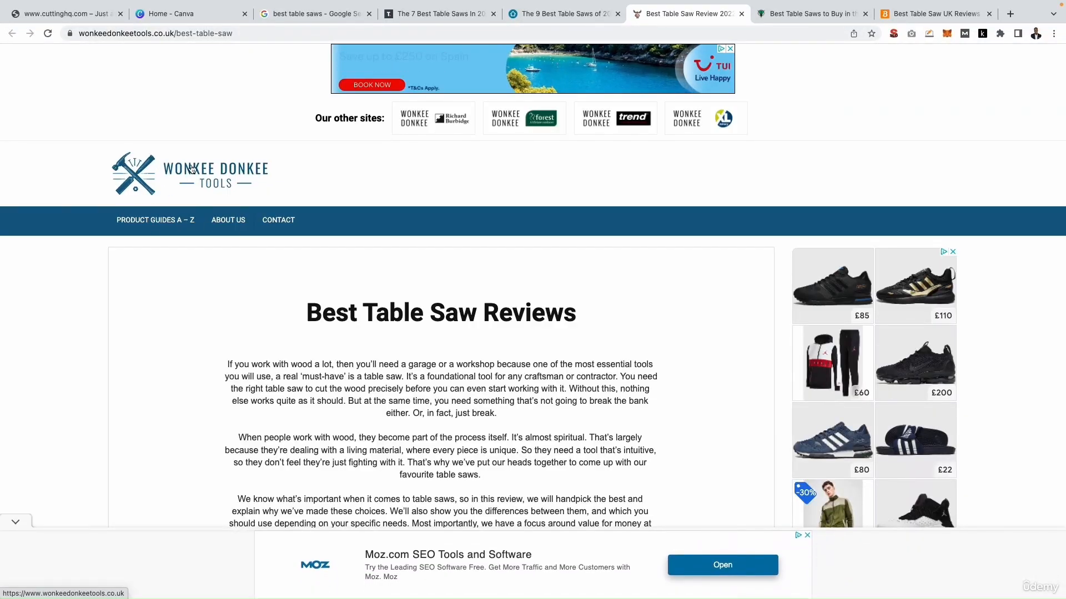
left_click(801, 20)
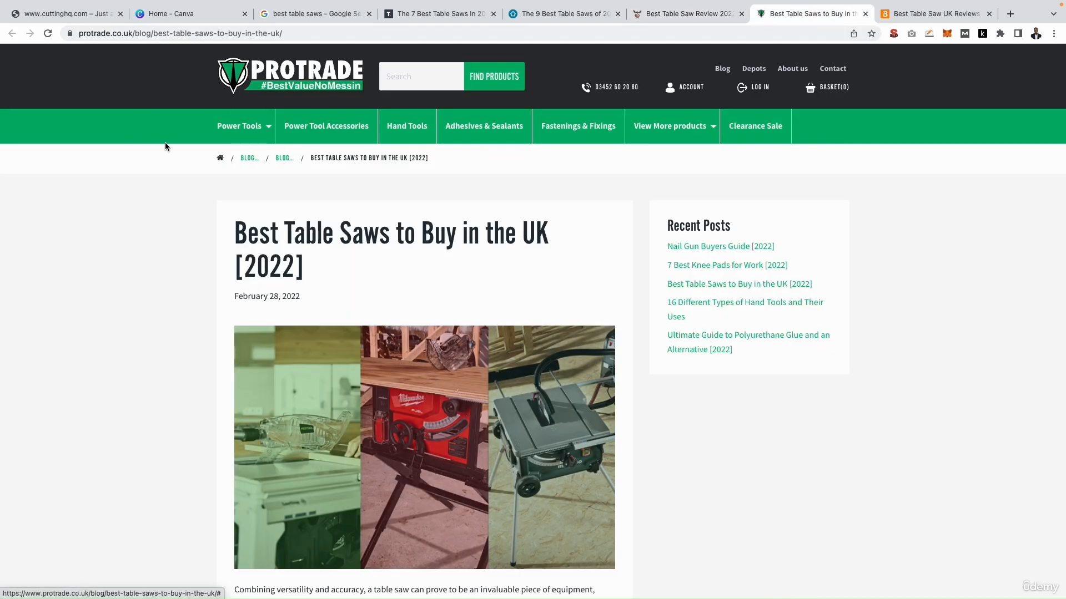
left_click(689, 18)
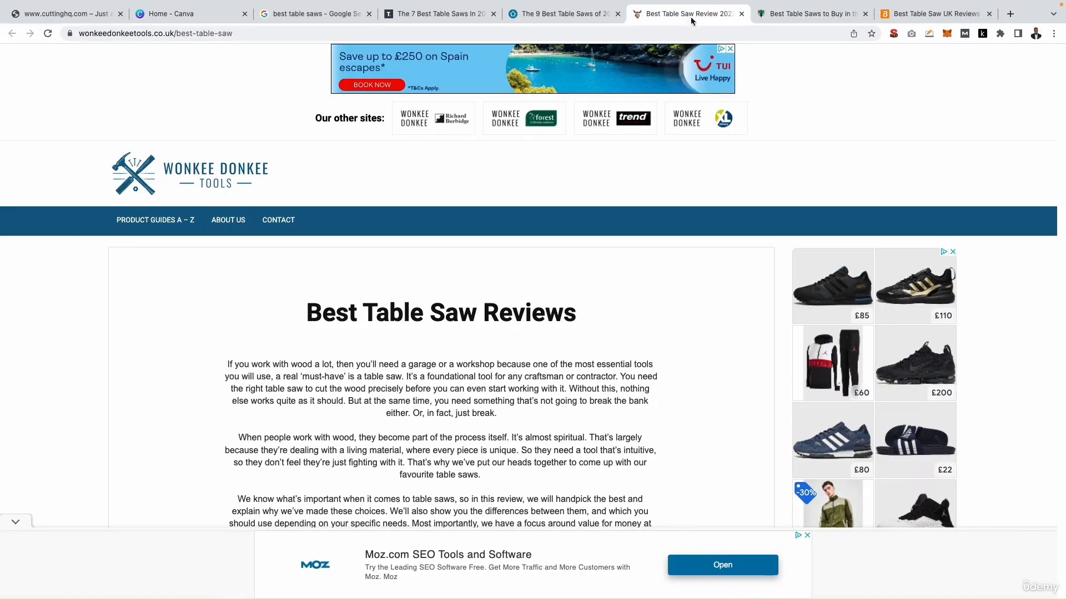
left_click(562, 14)
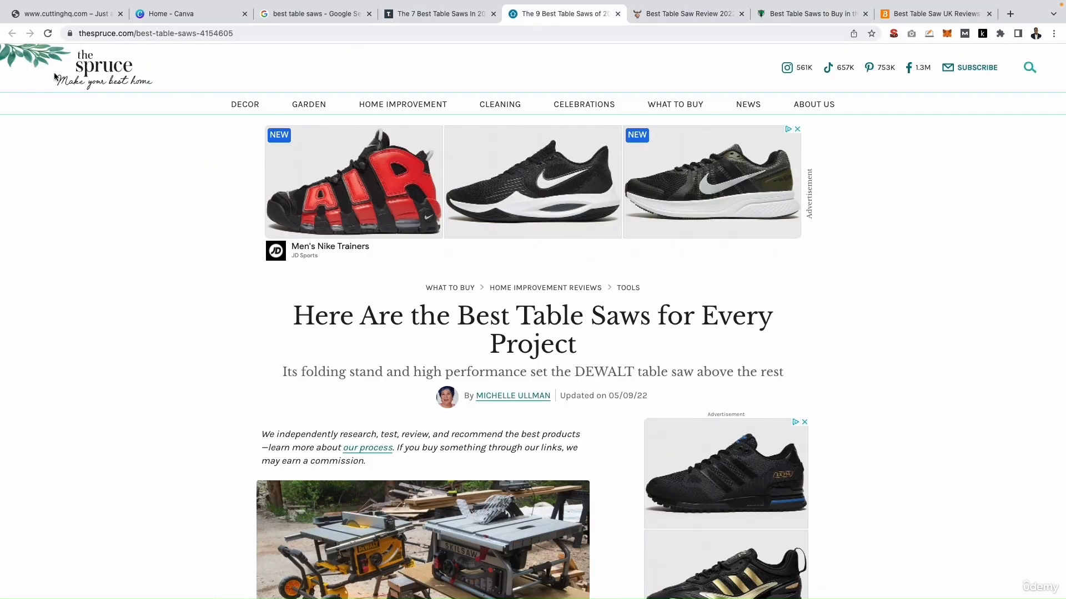
left_click(906, 17)
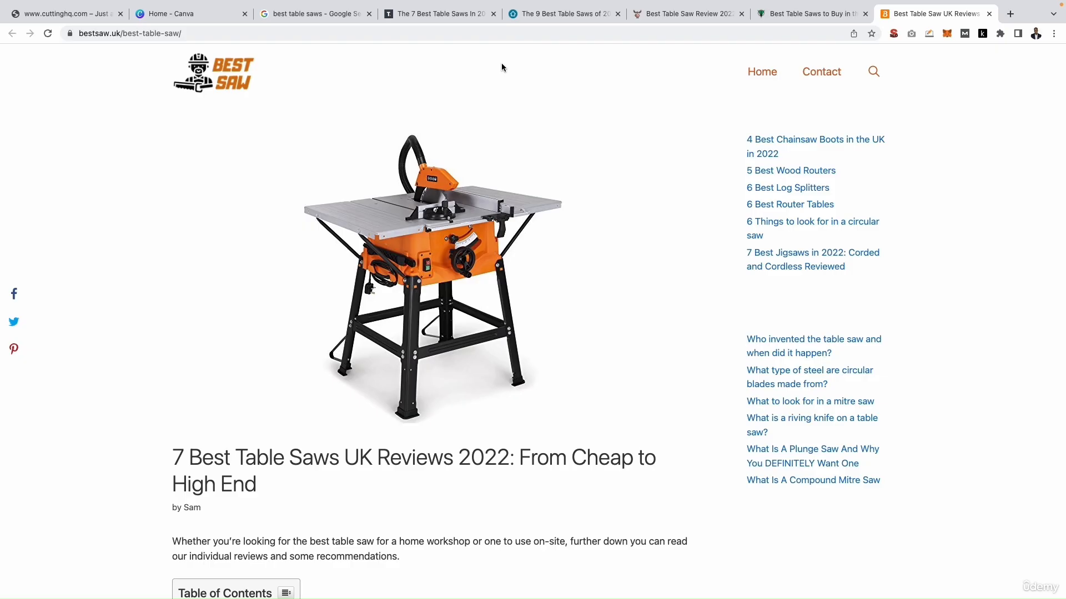
Close the five opened table saw review pages.
left_click(492, 13)
left_click(492, 13)
left_click(492, 13)
left_click(492, 13)
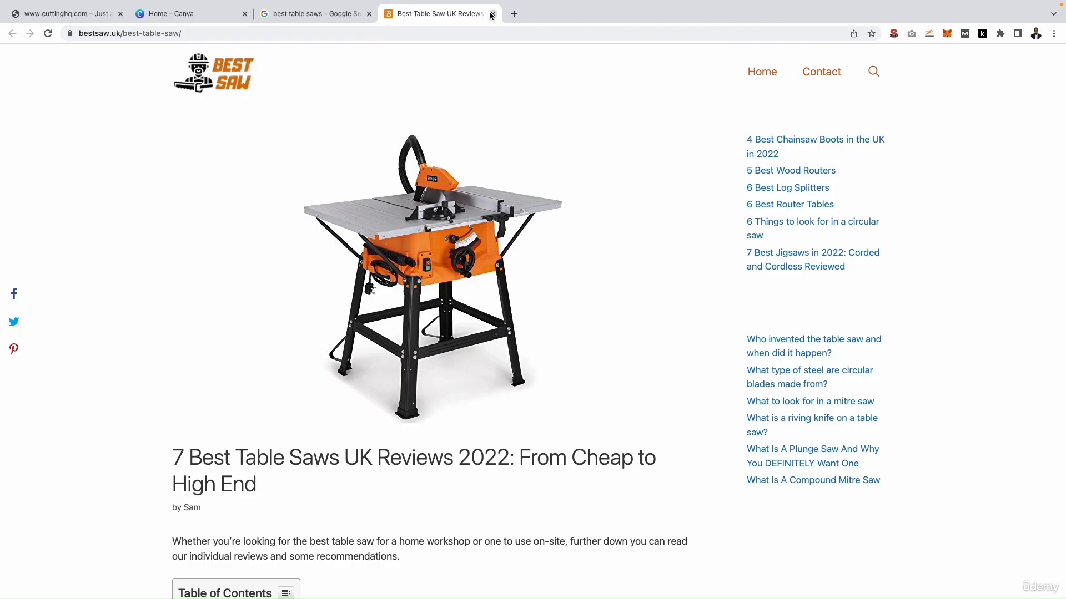
left_click(491, 14)
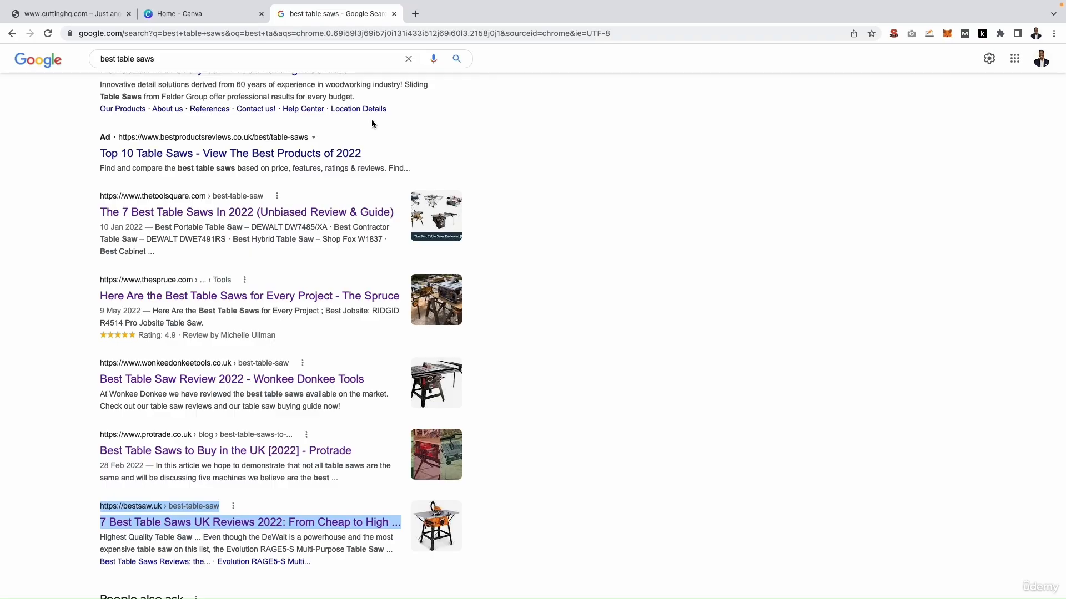
Look at Canva's public home page, then start a custom-size design in the signed-in Canva account.
key("ctrl+Right")
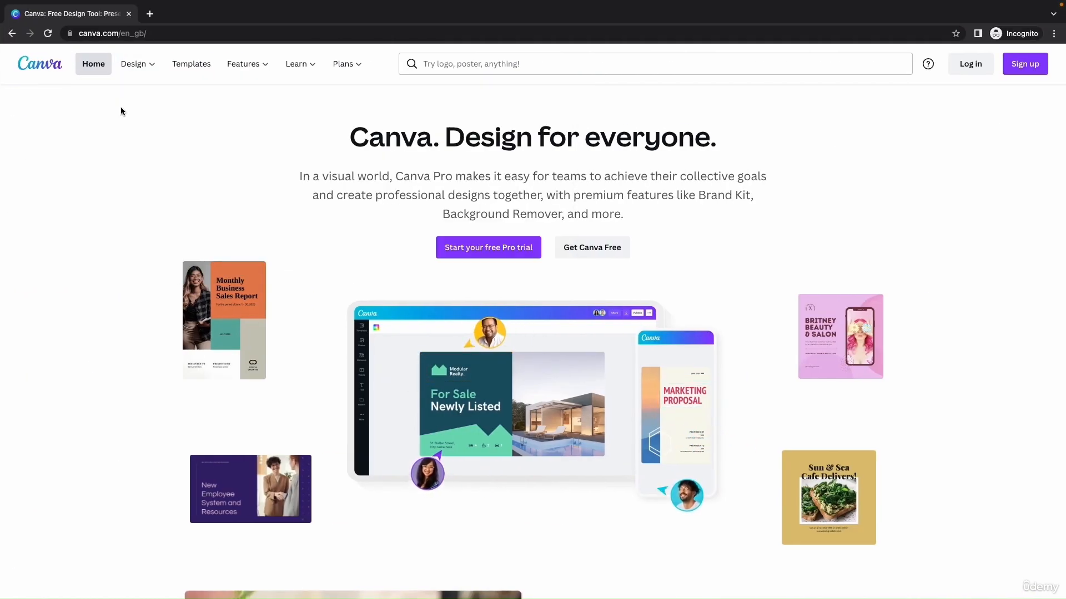
mouse_move(138, 63)
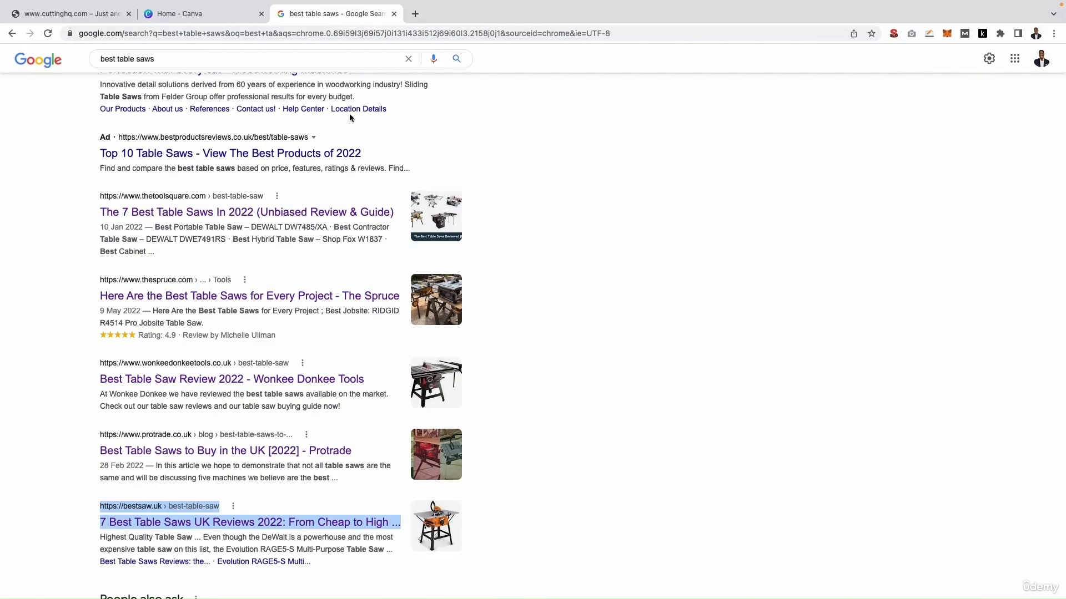
left_click(206, 12)
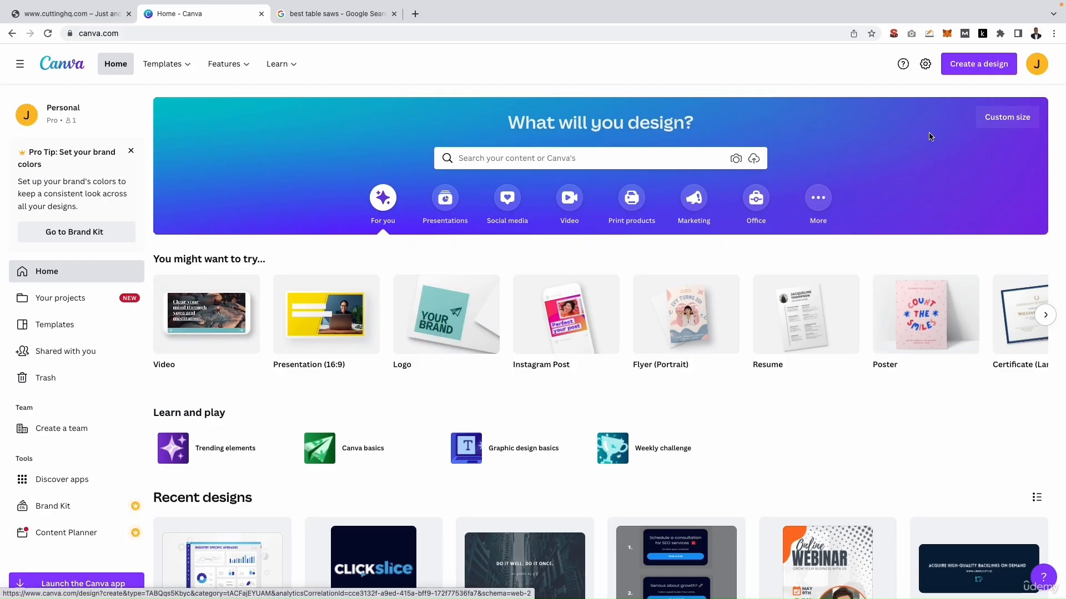
left_click(984, 66)
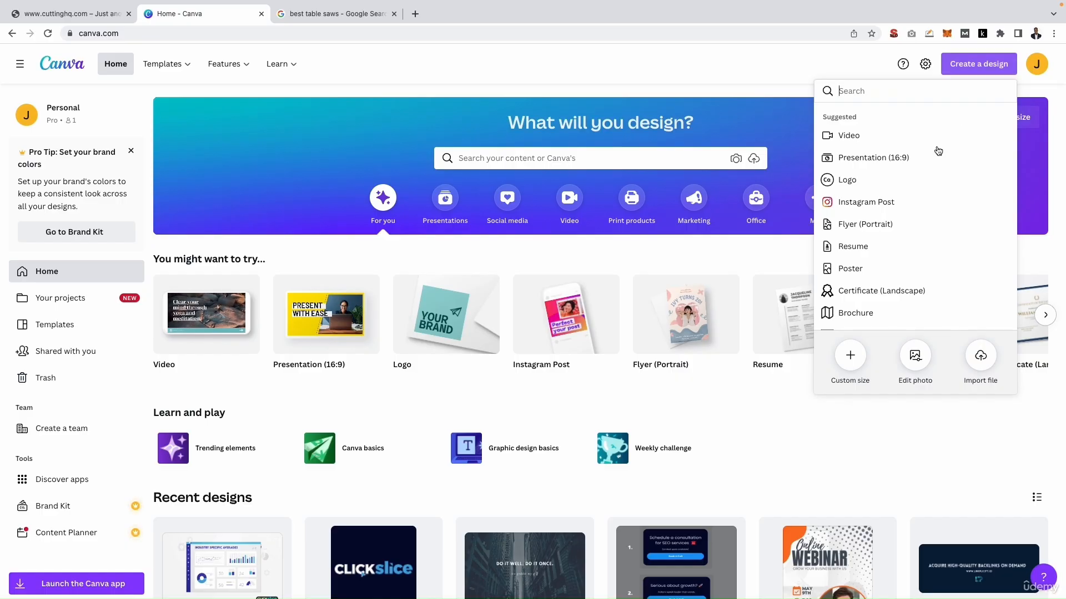
left_click(849, 355)
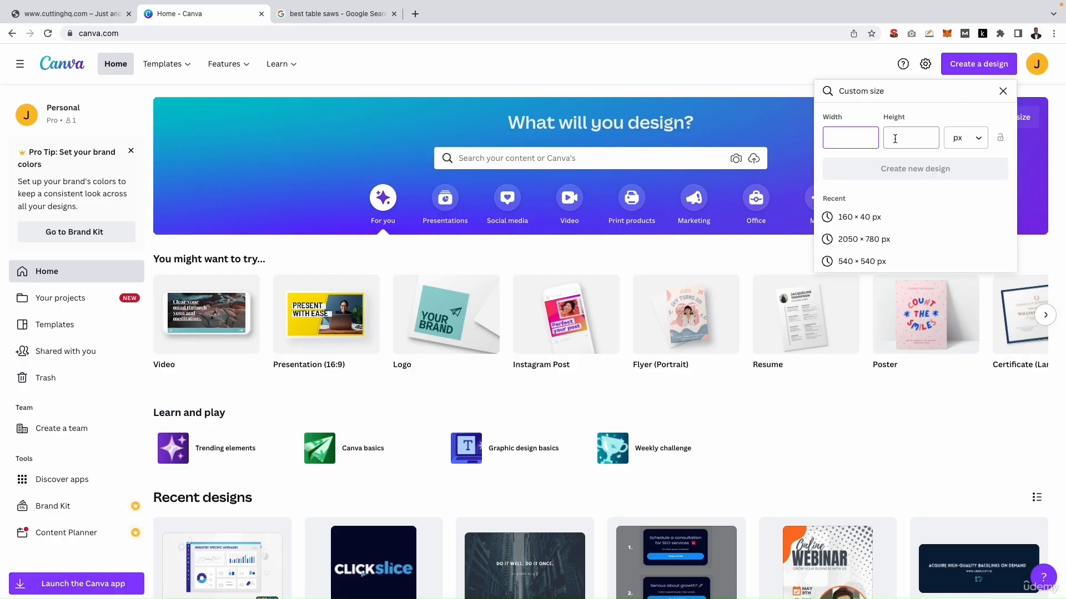
Find the current logo on cuttinghq.com and show the file info of remaglogos.png on the desktop to read its dimensions.
left_click(27, 12)
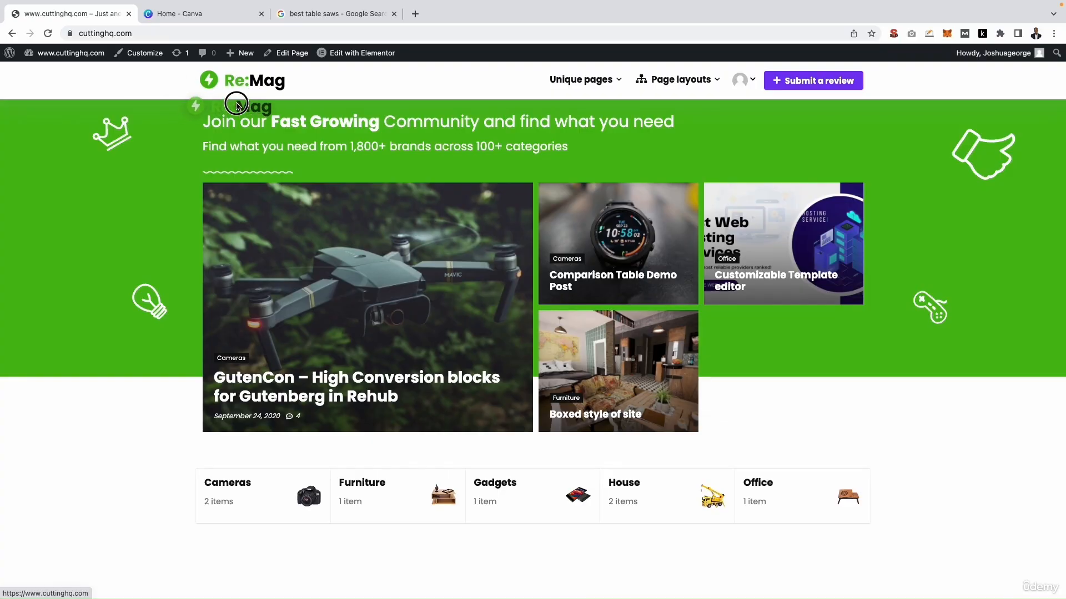
right_click(250, 78)
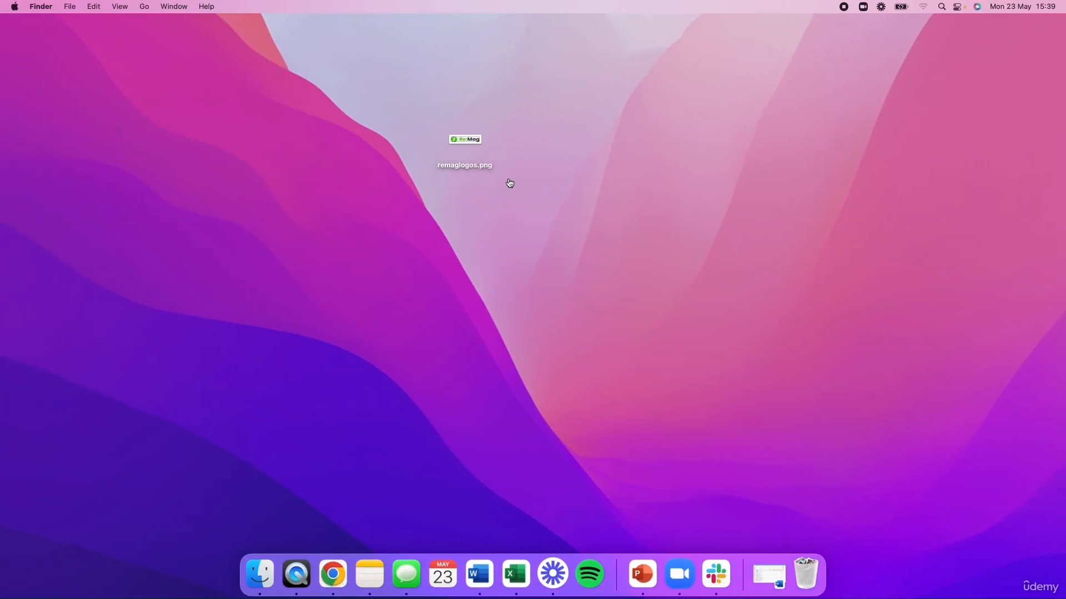
left_click_drag(469, 141, 489, 194)
right_click(489, 193)
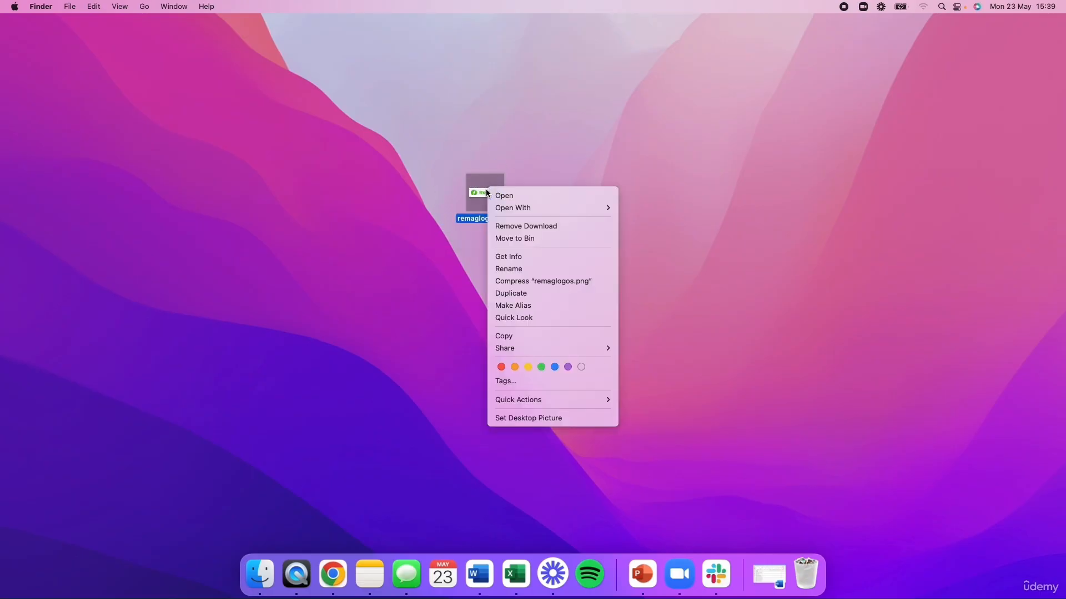
left_click(521, 257)
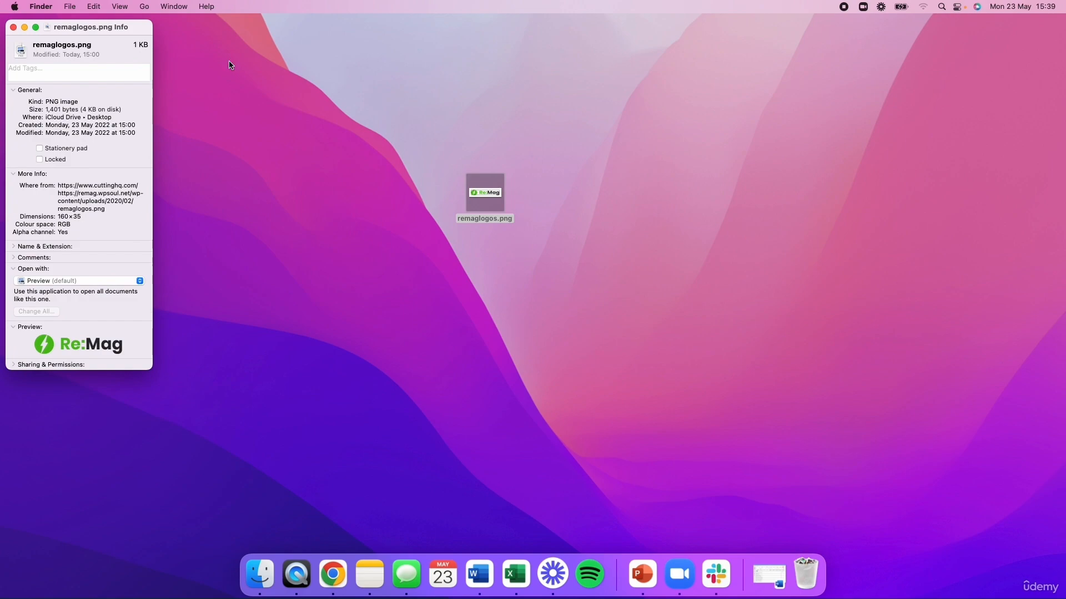
left_click_drag(122, 27, 551, 105)
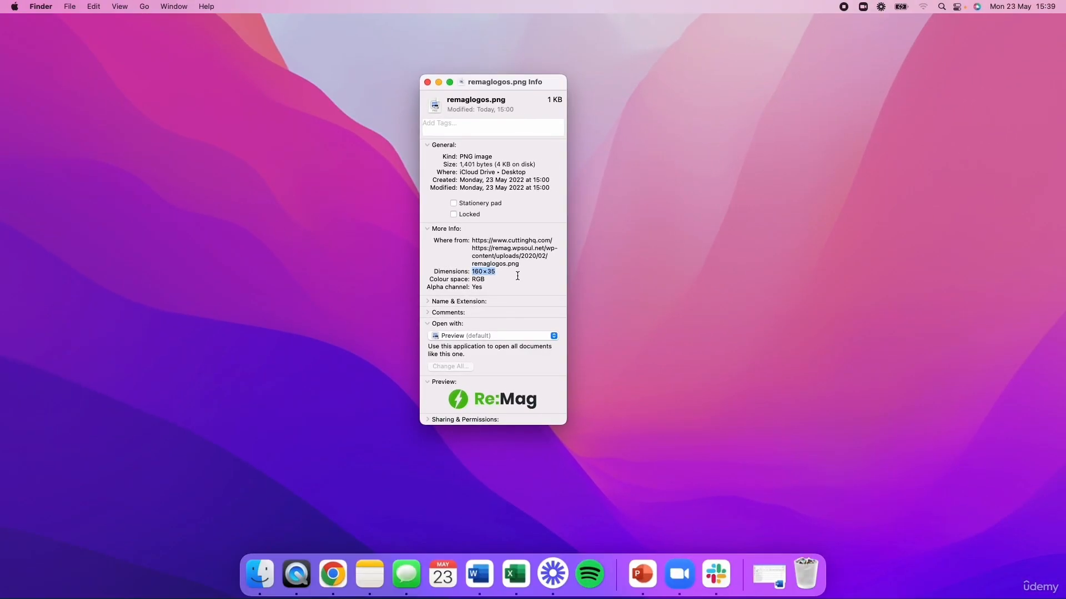
Open the Logo Settings in the Theme Options of the cuttinghq.com WordPress dashboard.
key("ctrl+Right")
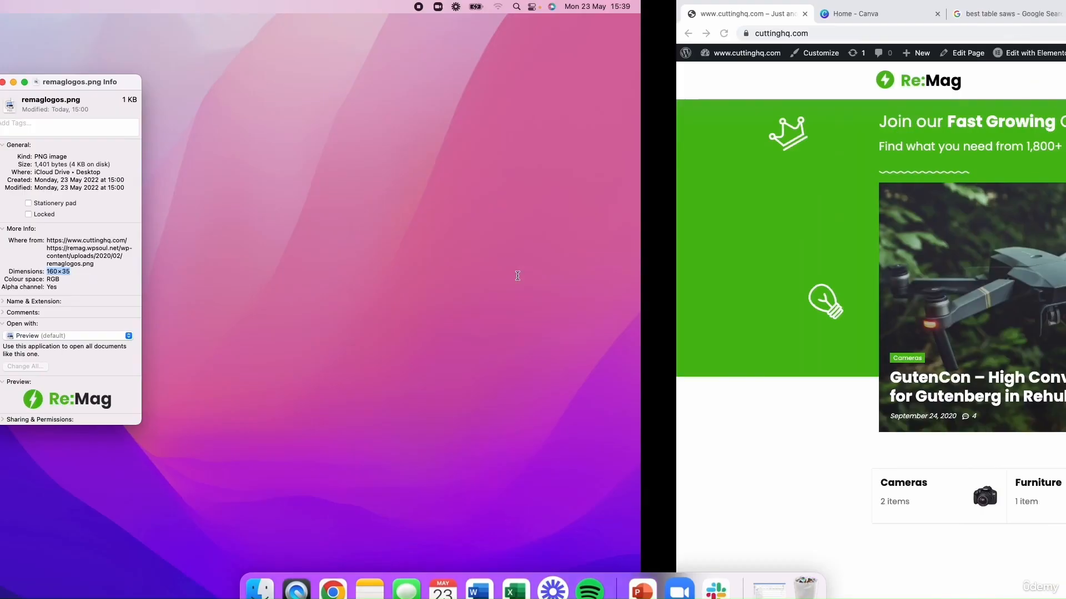
left_click(67, 72)
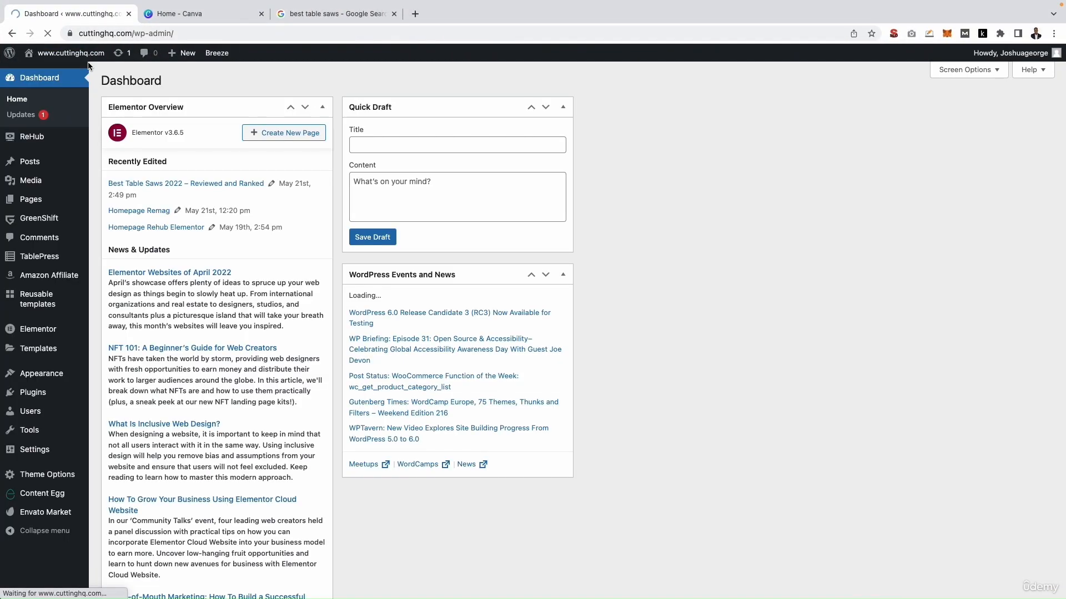
left_click(32, 476)
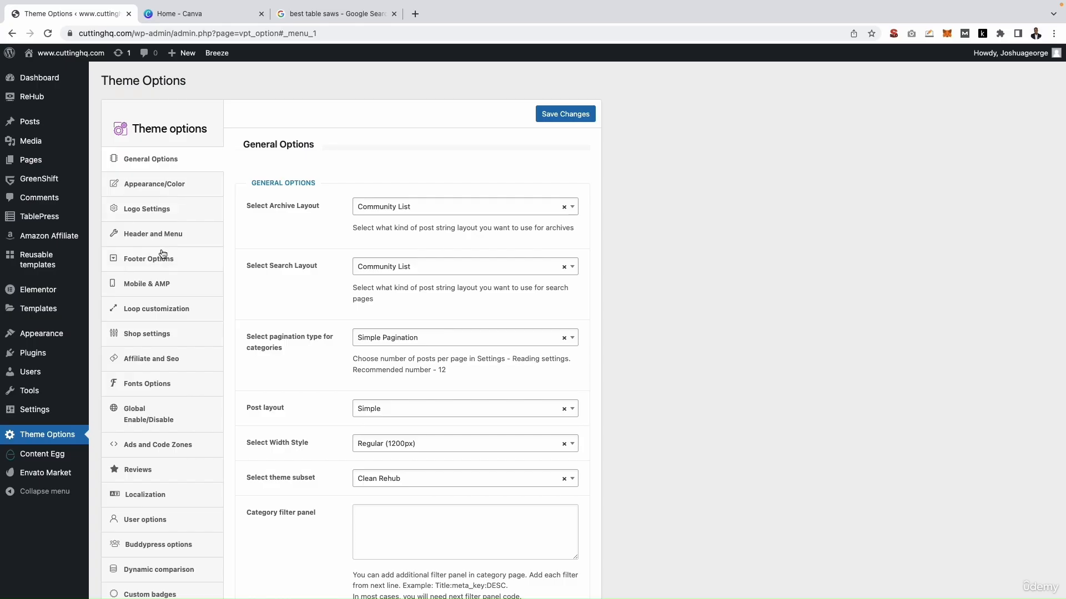
left_click(172, 211)
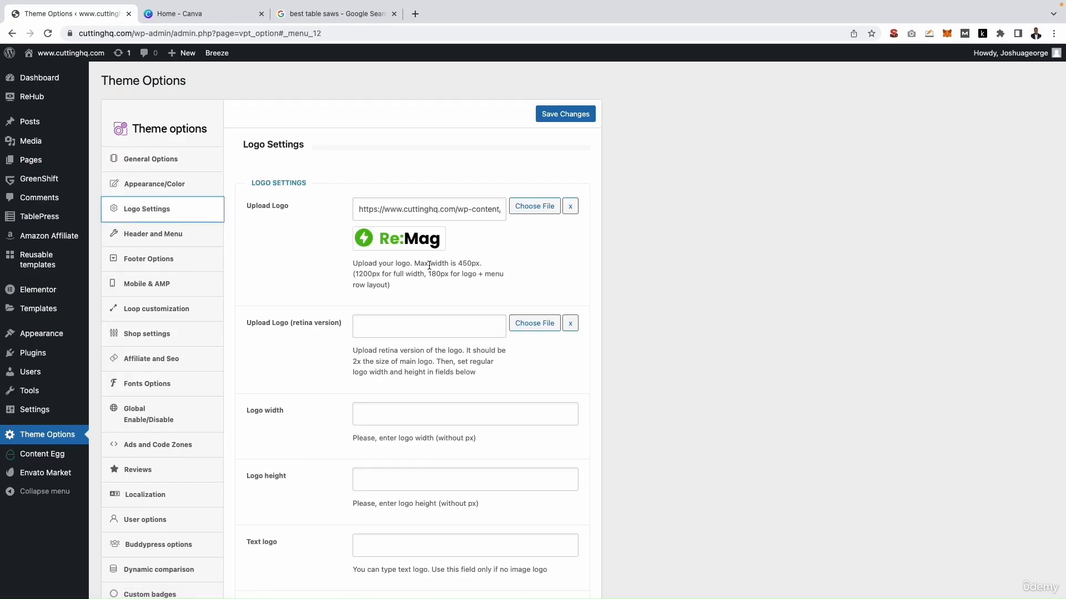
Check the maximum logo widths stated under Upload Logo against the dimensions of remaglogos.png.
left_click_drag(418, 265, 452, 264)
double_click(469, 264)
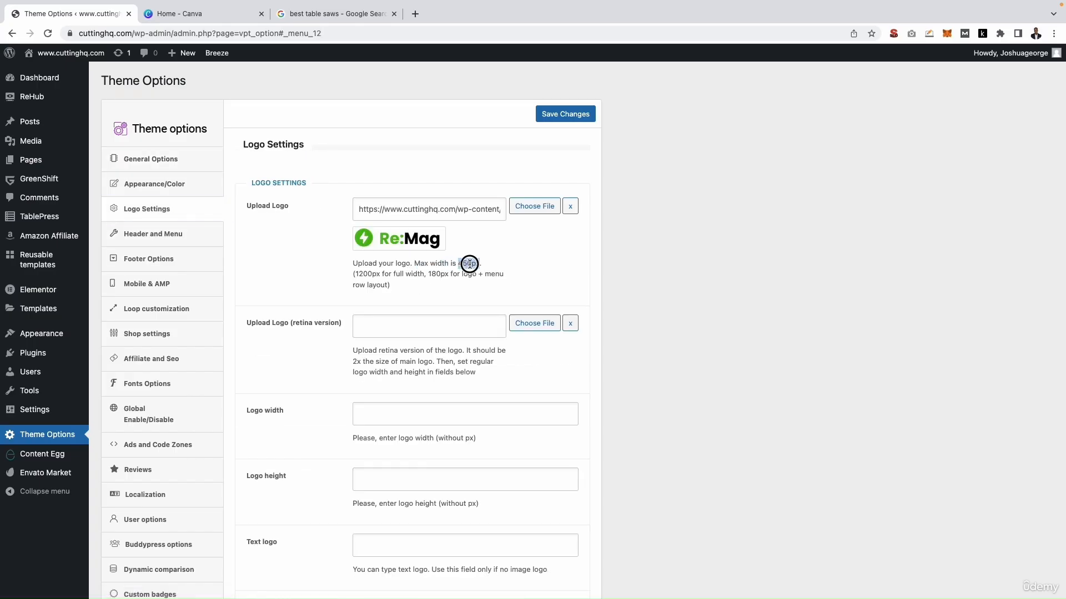
left_click(368, 276)
double_click(432, 276)
key("ctrl+Left")
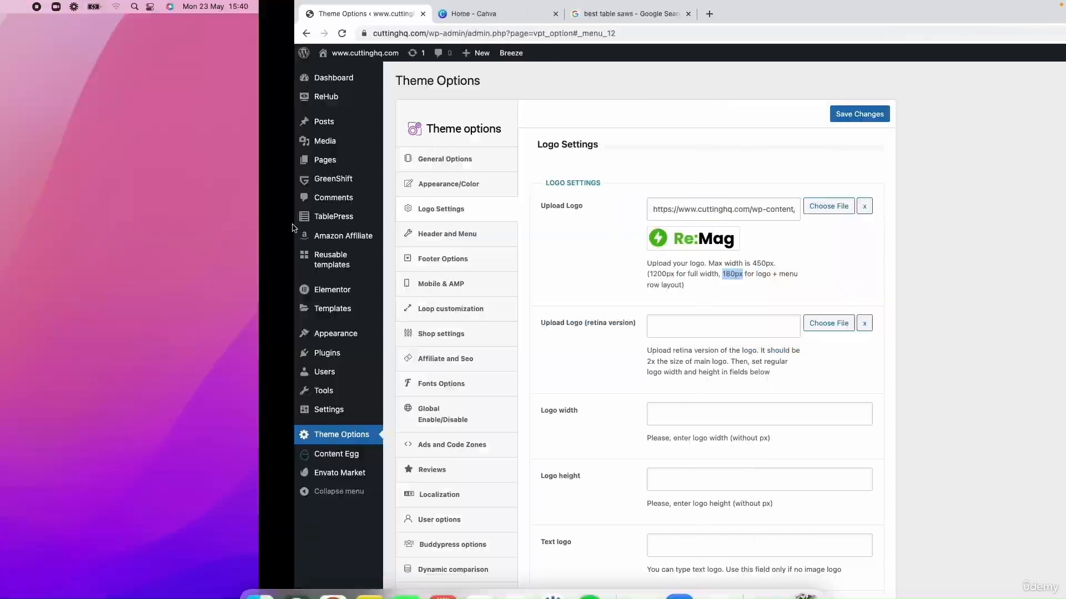
left_click(487, 269)
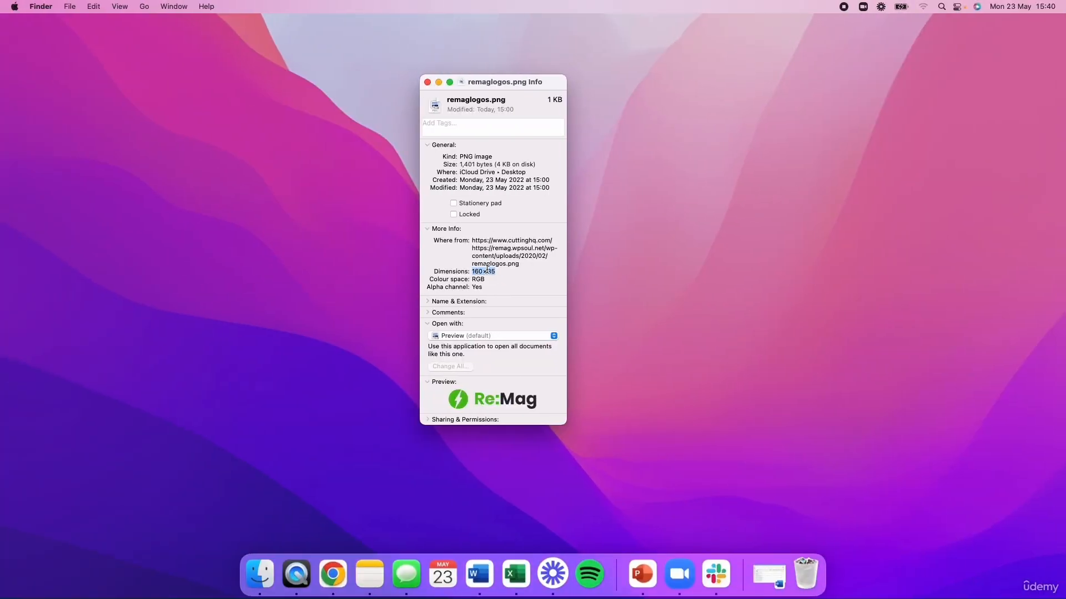
key("ctrl+Right")
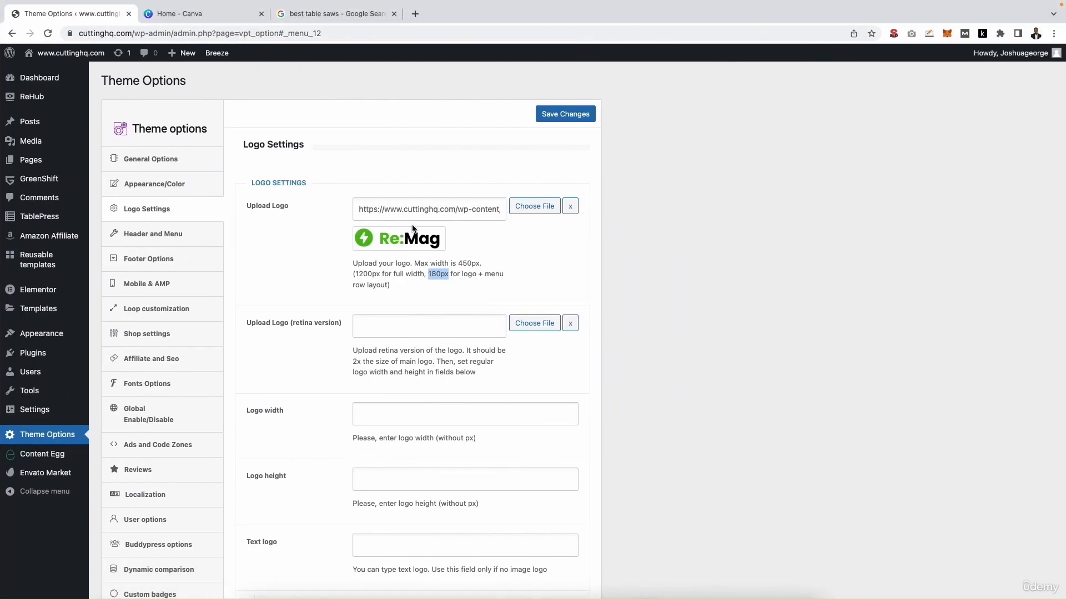
Switch to Canva and create a new blank design with a custom size of 160 × 40 px.
left_click(238, 17)
left_click(835, 146)
type("160")
left_click(911, 136)
type("35")
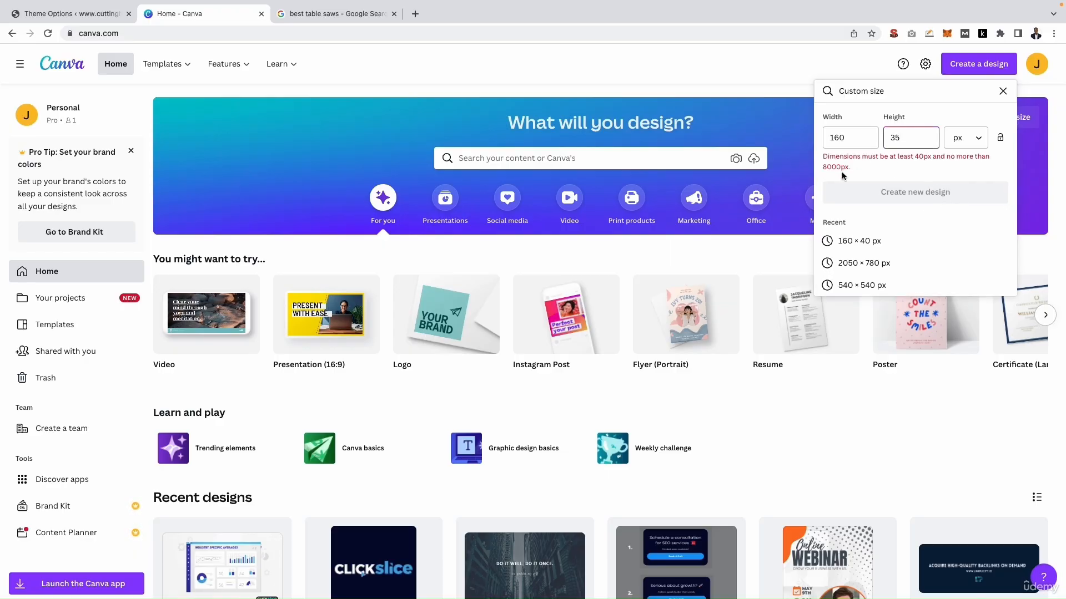
left_click_drag(910, 138, 885, 136)
type("40")
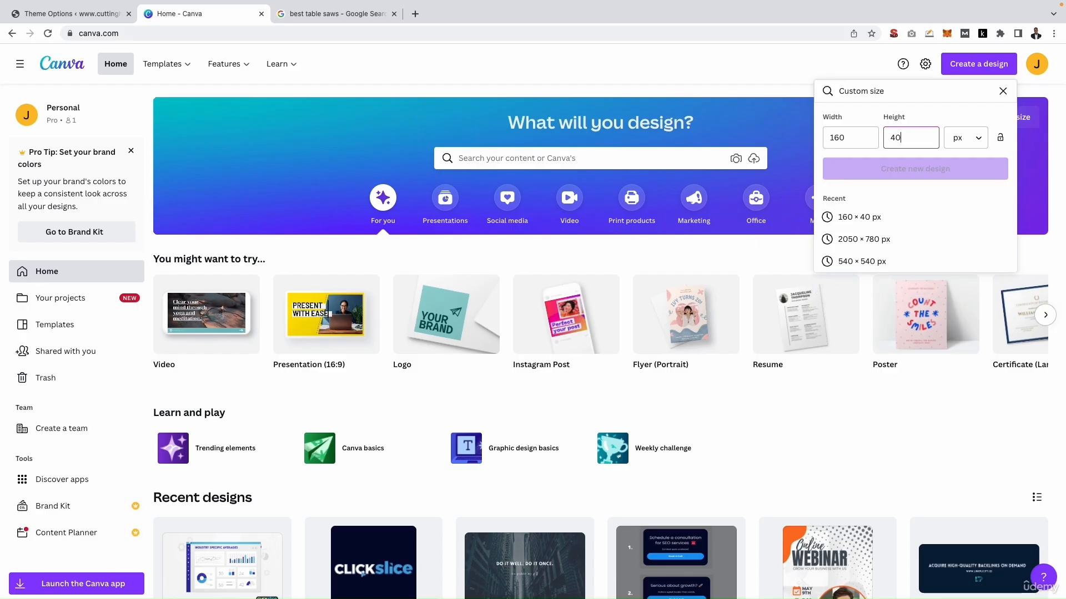
left_click(935, 174)
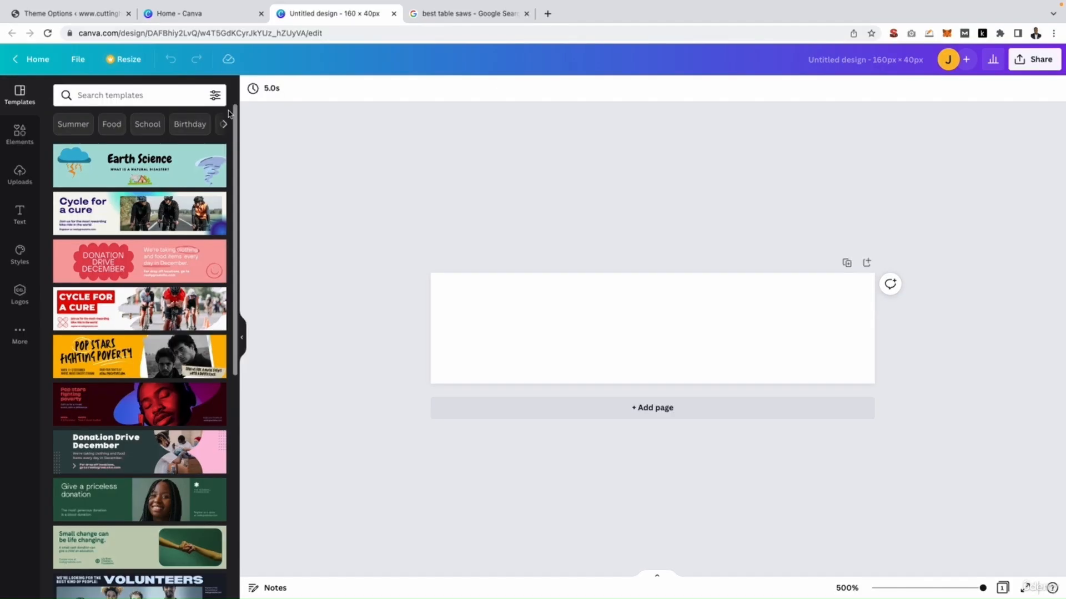
View the current logo on the cuttinghq.com front page, then return to the blank 160 × 40 px Canva design.
left_click(103, 18)
mouse_move(83, 55)
left_click(71, 75)
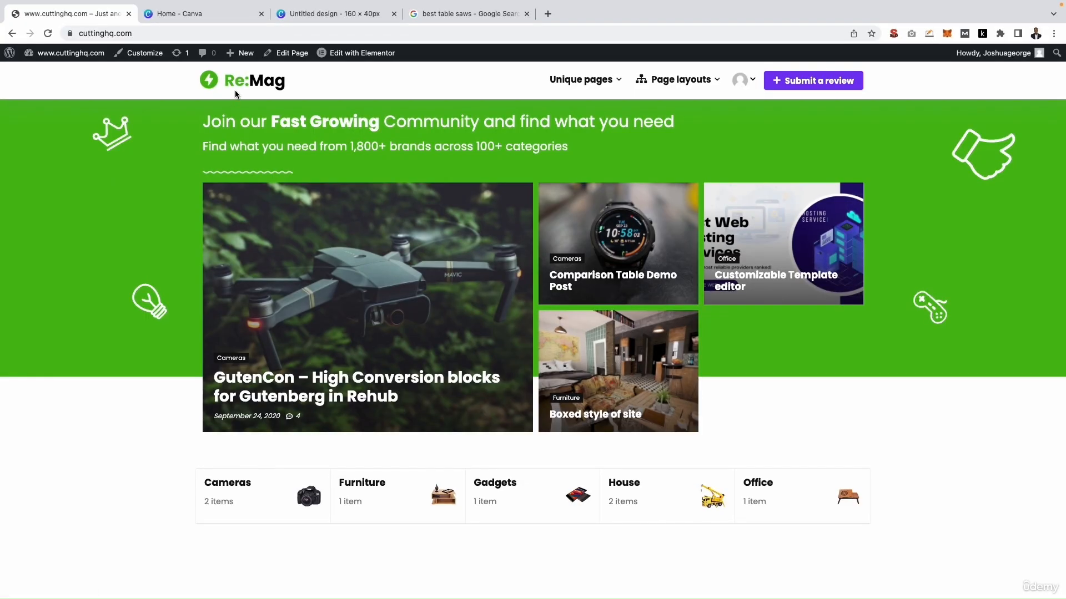
left_click(311, 20)
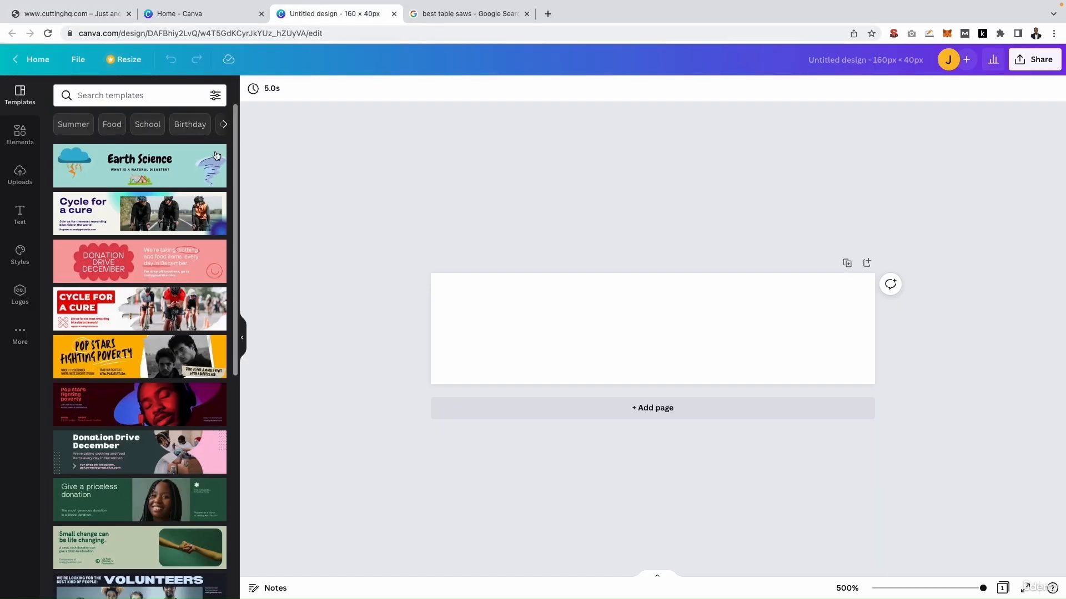
Add a heading reading "Cutting HQ" to the logo canvas and enlarge its font size to 13.
left_click(20, 216)
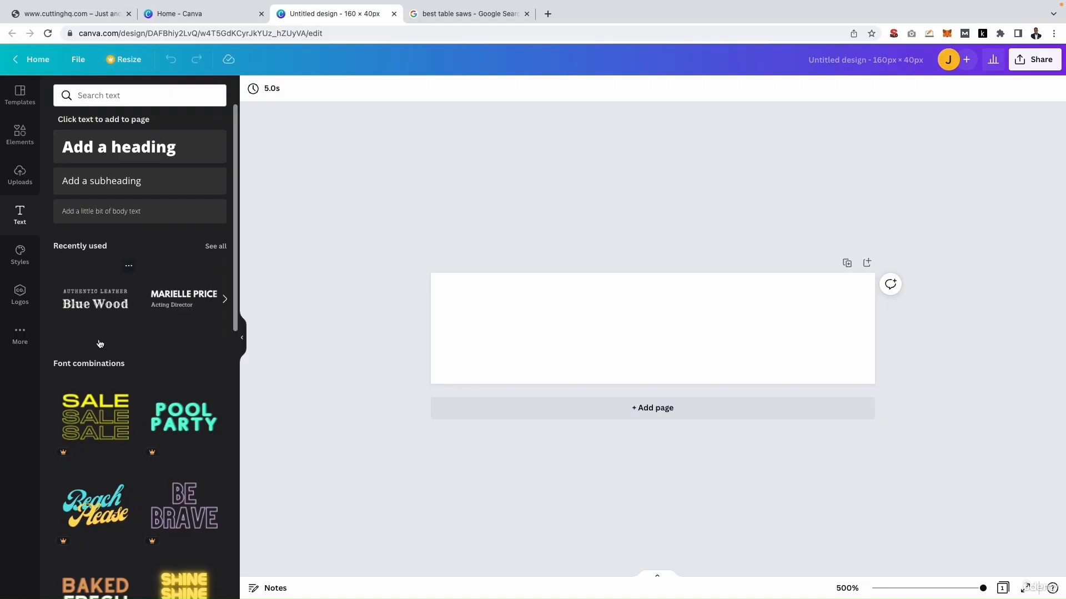
left_click(129, 147)
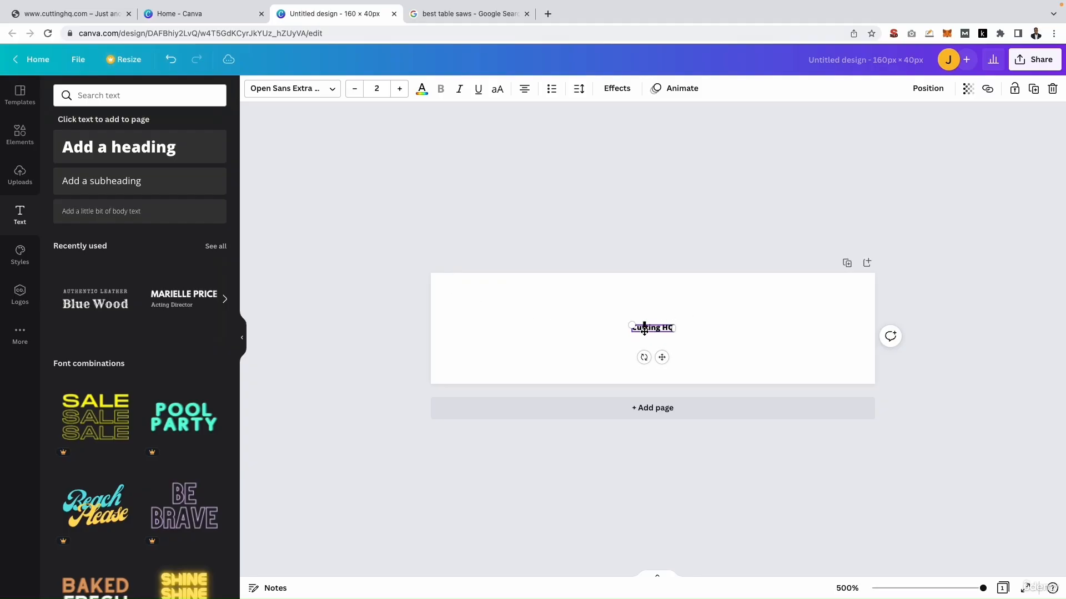
left_click(399, 89)
left_click(399, 89)
left_click(399, 89)
left_click(400, 89)
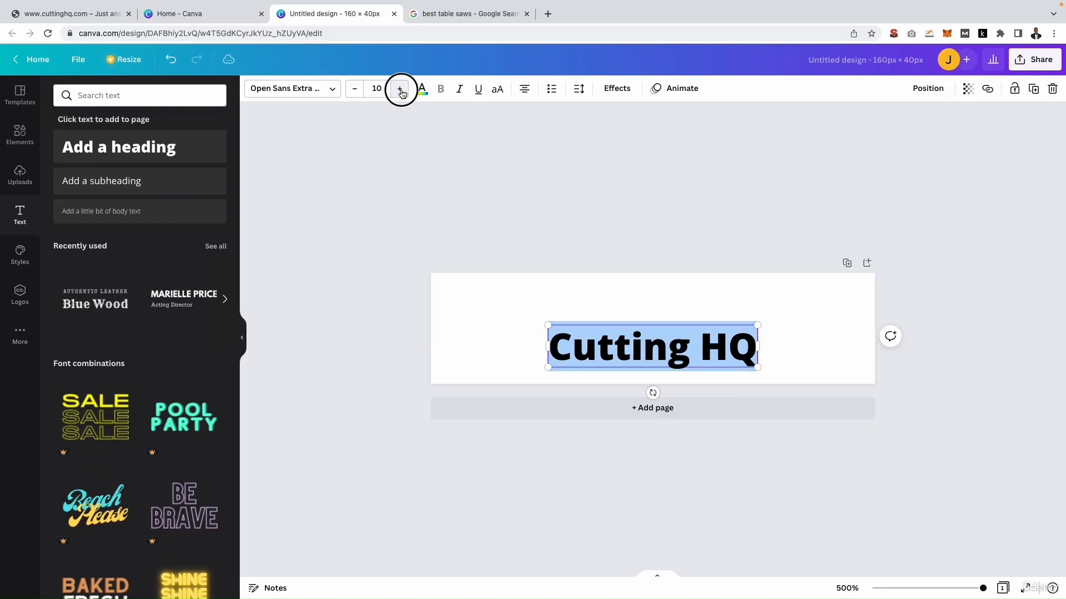
left_click(400, 89)
left_click(399, 89)
left_click(399, 89)
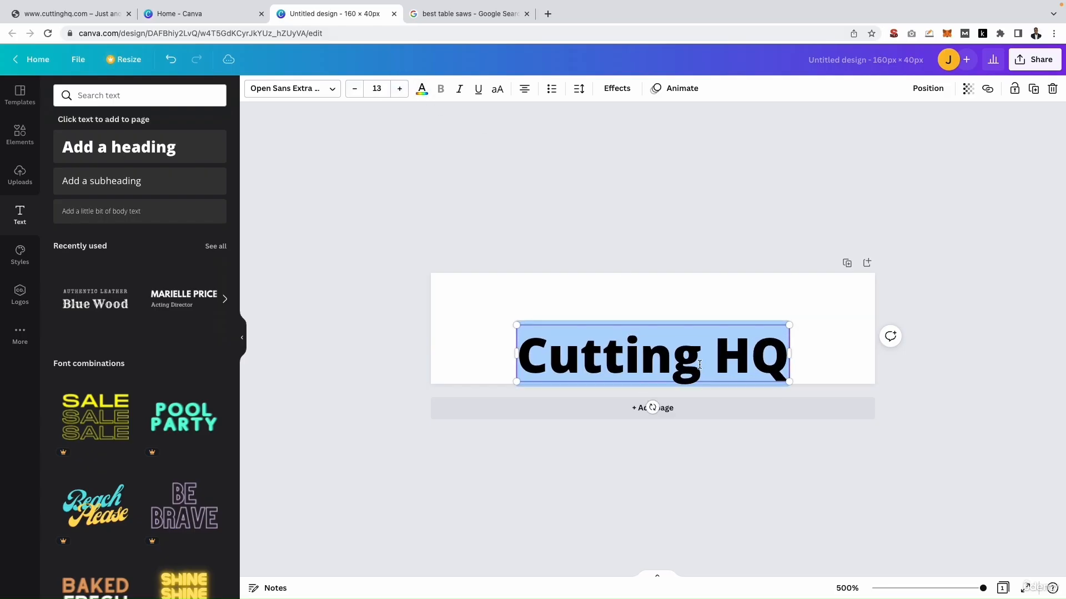
Move the "Cutting HQ" heading up to the middle of the canvas and set its font size to 15.
left_click(646, 299)
mouse_move(637, 332)
left_mouse_down()
mouse_move(624, 336)
mouse_move(590, 295)
mouse_move(582, 304)
mouse_move(594, 328)
mouse_move(621, 329)
left_mouse_up()
left_click(400, 89)
left_click(400, 89)
triple_click(621, 328)
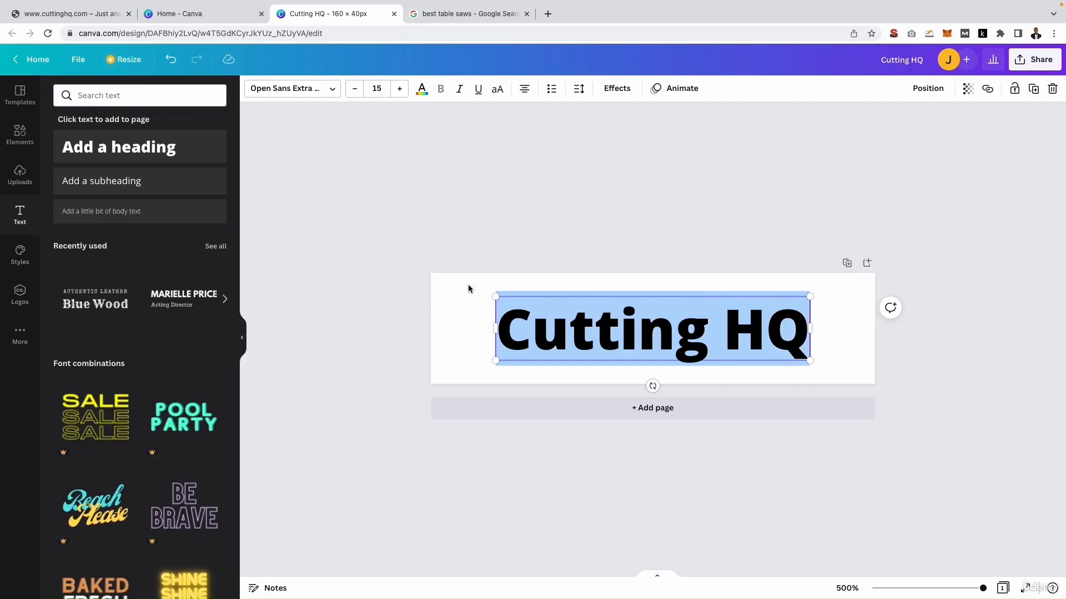
Browse the ready-made font combinations for a text style that suits the "Cutting HQ" heading.
left_click(563, 331)
triple_click(564, 327)
scroll(107, 378, "down", 9)
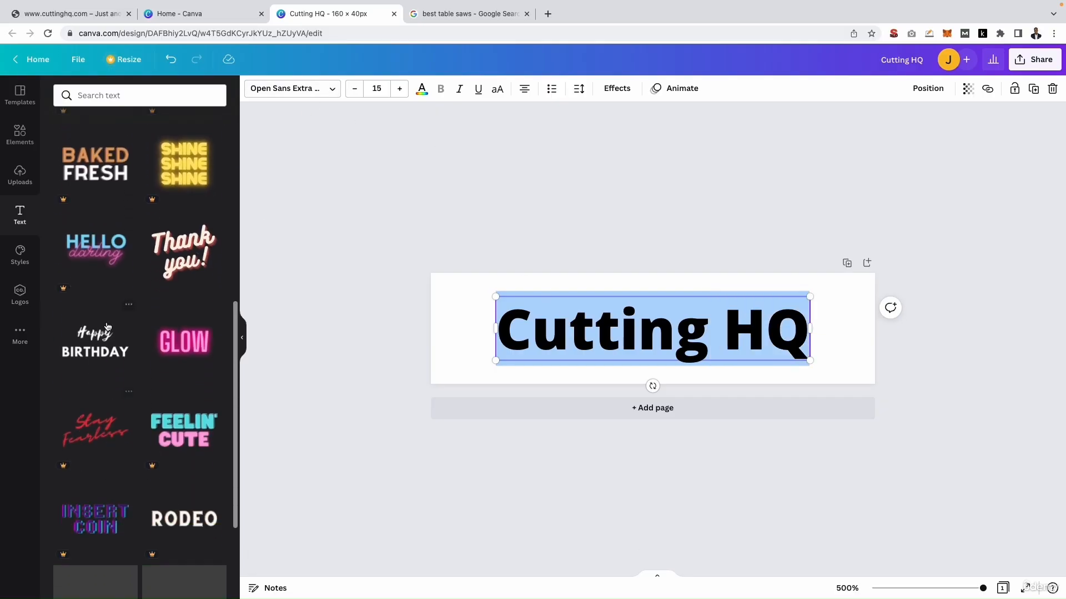
scroll(107, 377, "down", 3)
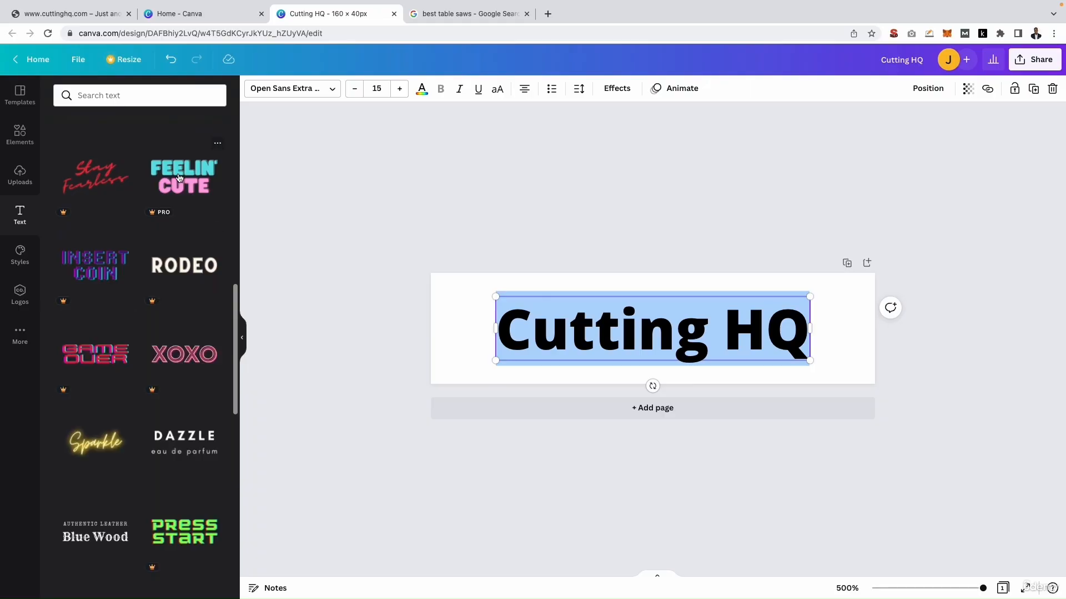
scroll(127, 409, "down", 15)
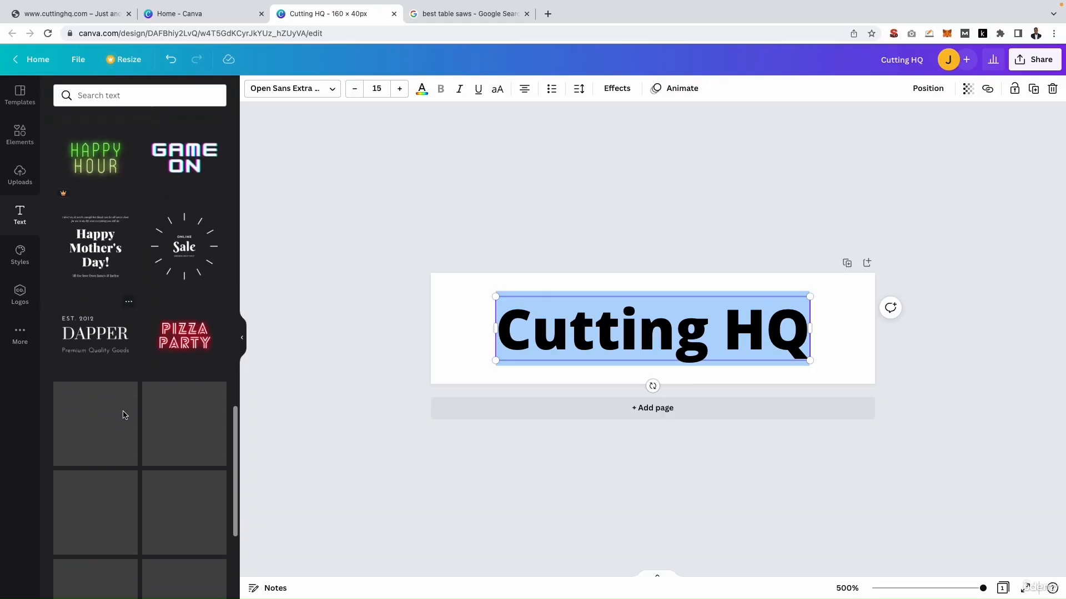
scroll(125, 415, "down", 10)
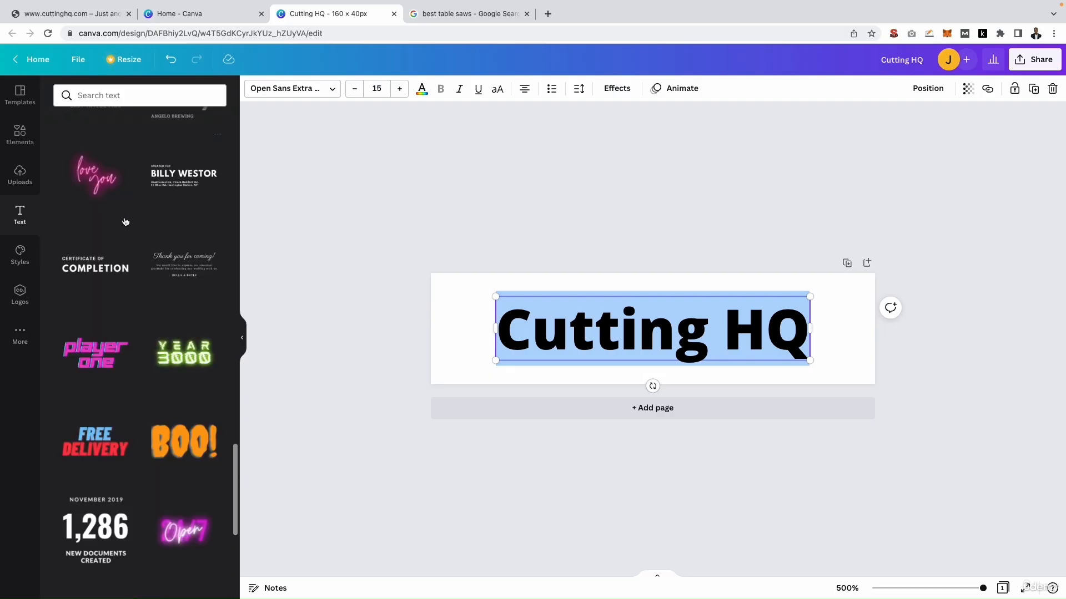
scroll(127, 289, "down", 8)
scroll(158, 284, "up", 3)
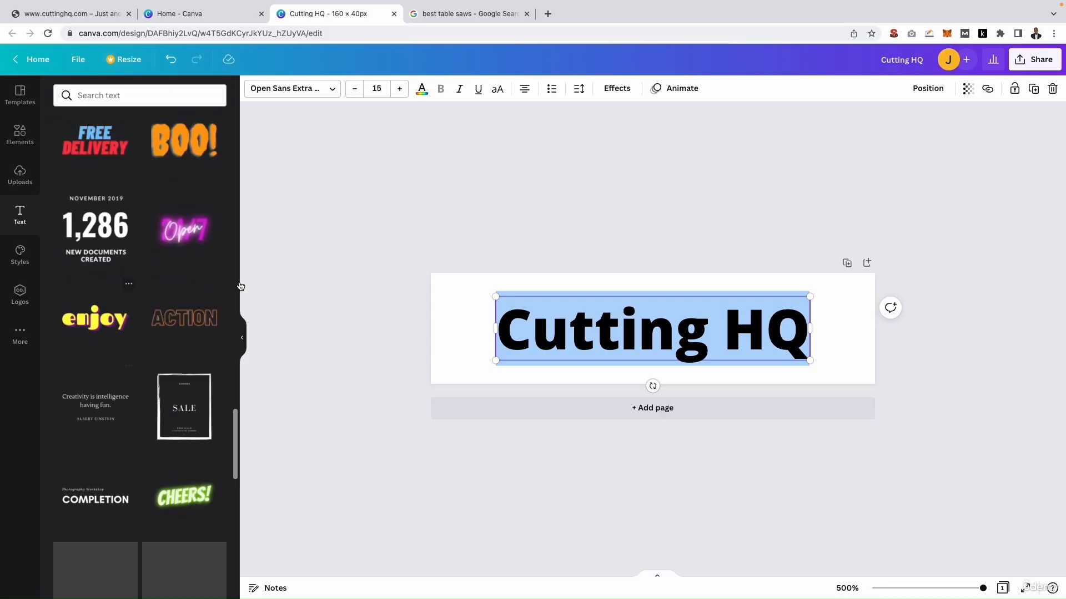
Browse the available fonts and try Calps Sans on the "Cutting HQ" heading.
left_click(302, 94)
scroll(145, 318, "down", 6)
scroll(144, 317, "down", 10)
scroll(145, 317, "down", 15)
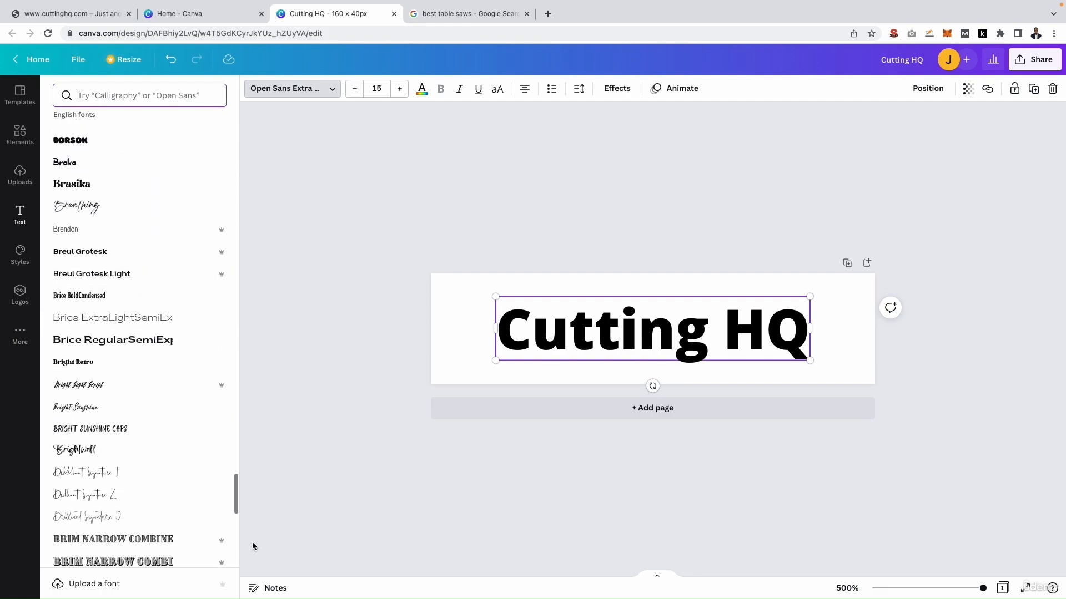
scroll(167, 526, "down", 10)
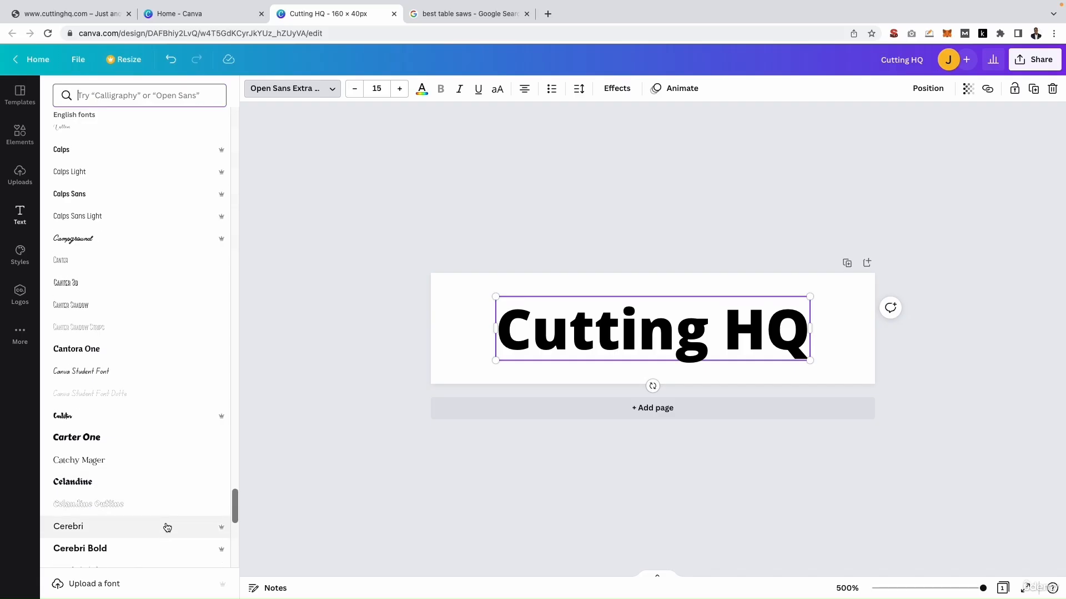
left_click(117, 176)
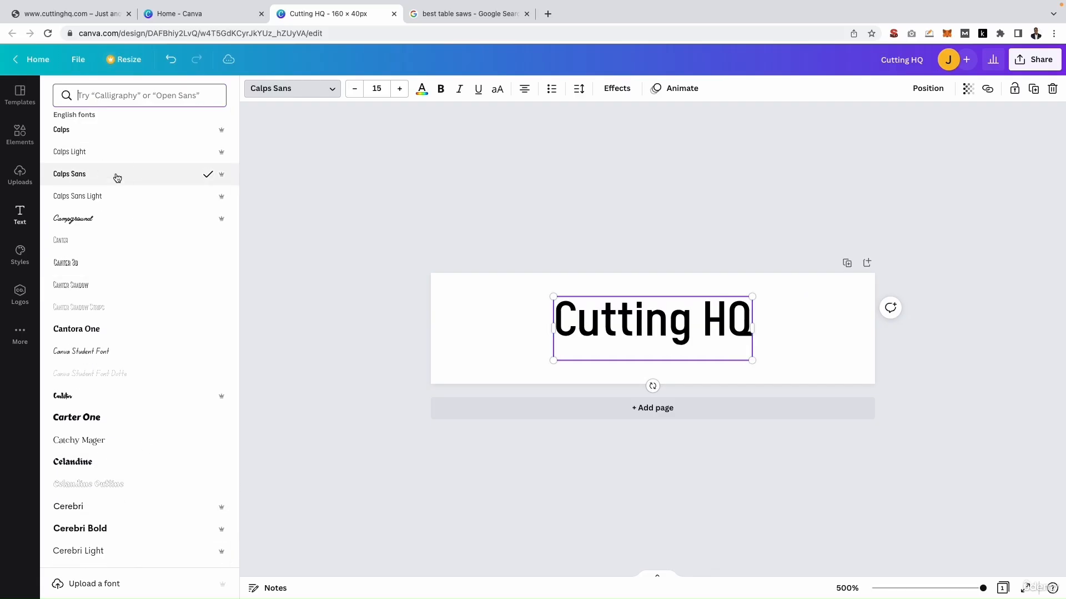
scroll(155, 426, "down", 6)
scroll(156, 426, "up", 15)
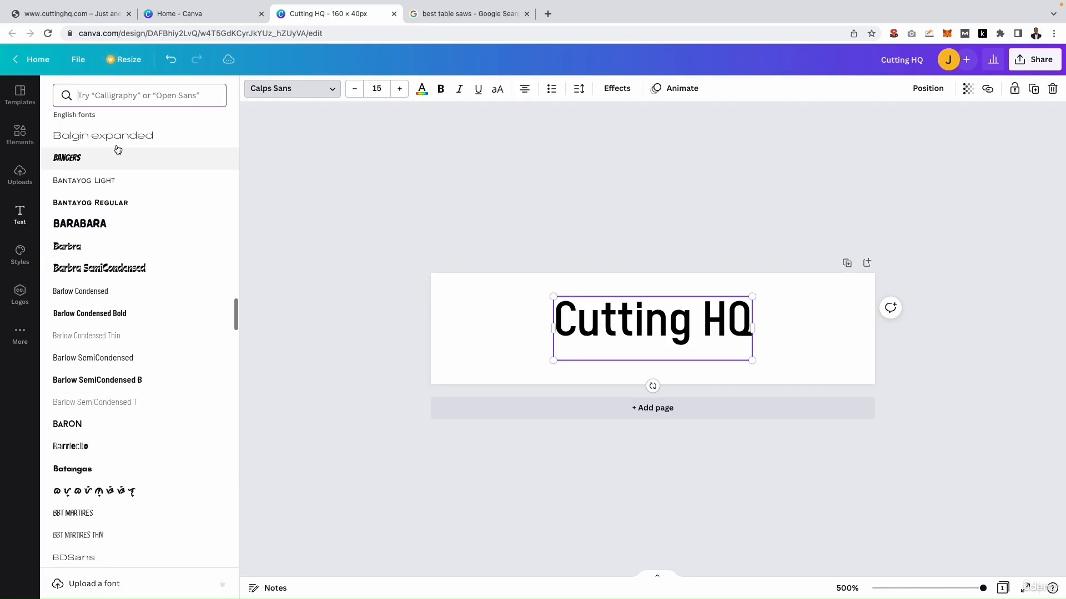
Search the fonts for "BLACK OPS" and apply Black Ops One to the "Cutting HQ" heading.
type("BLACK")
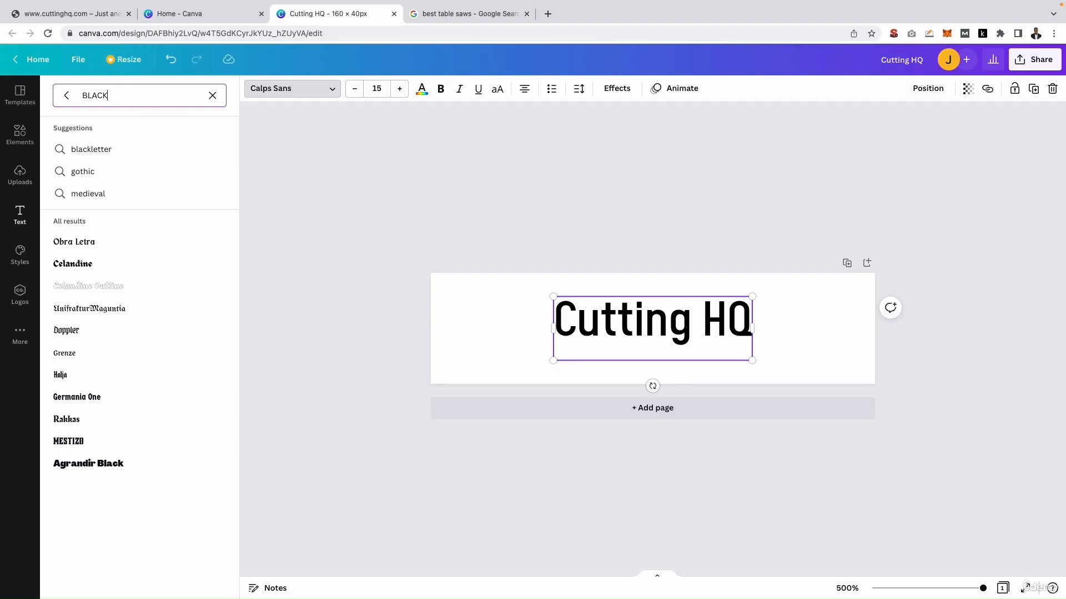
type("OPS")
key("BackSpace")
key("BackSpace")
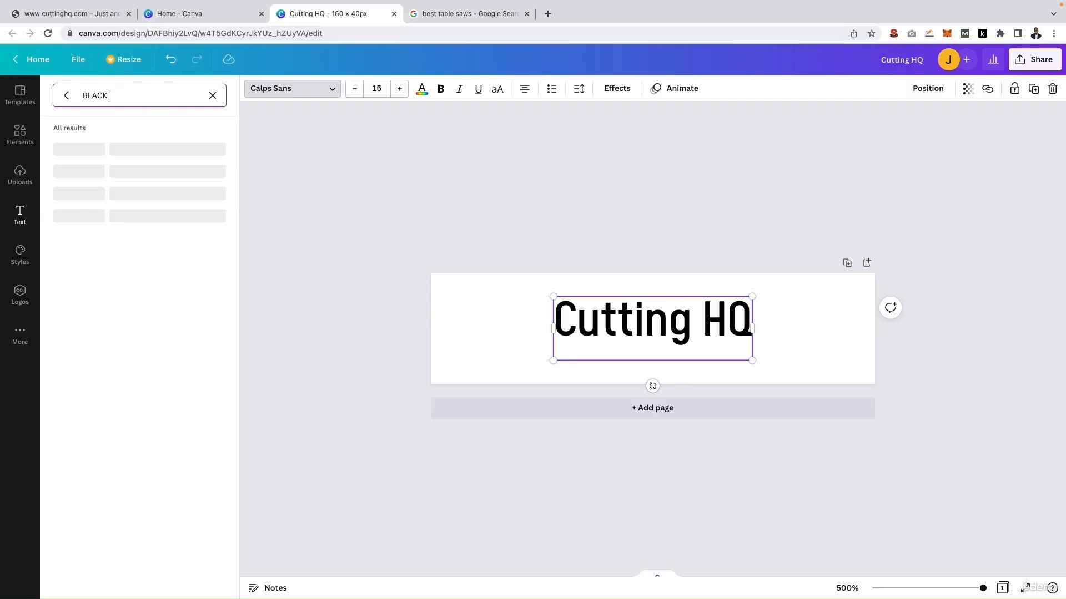
key("BackSpace")
key("BackSpace")
type("S")
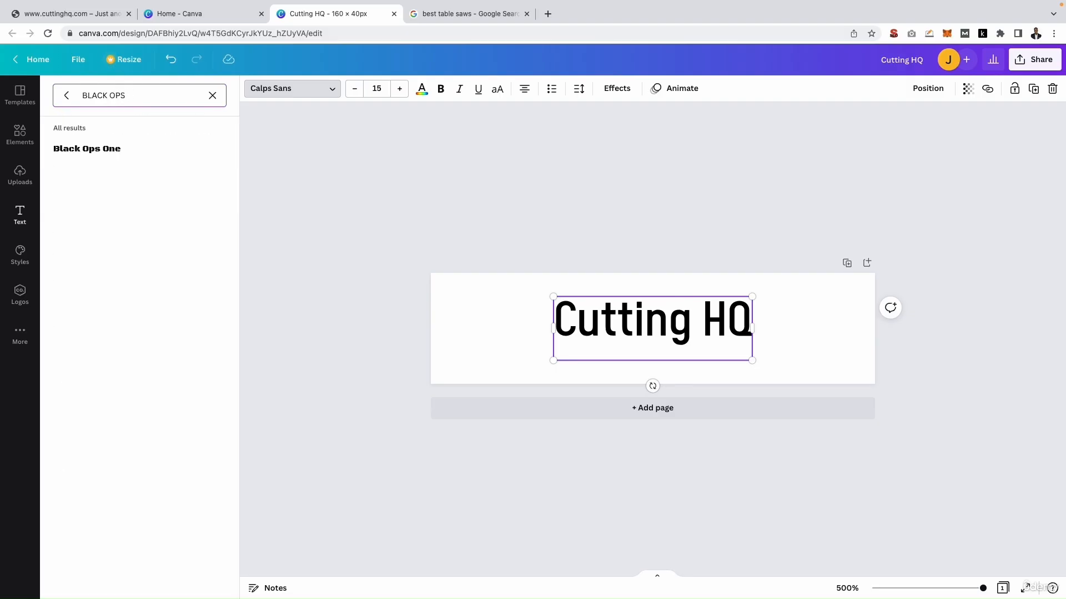
left_click(57, 149)
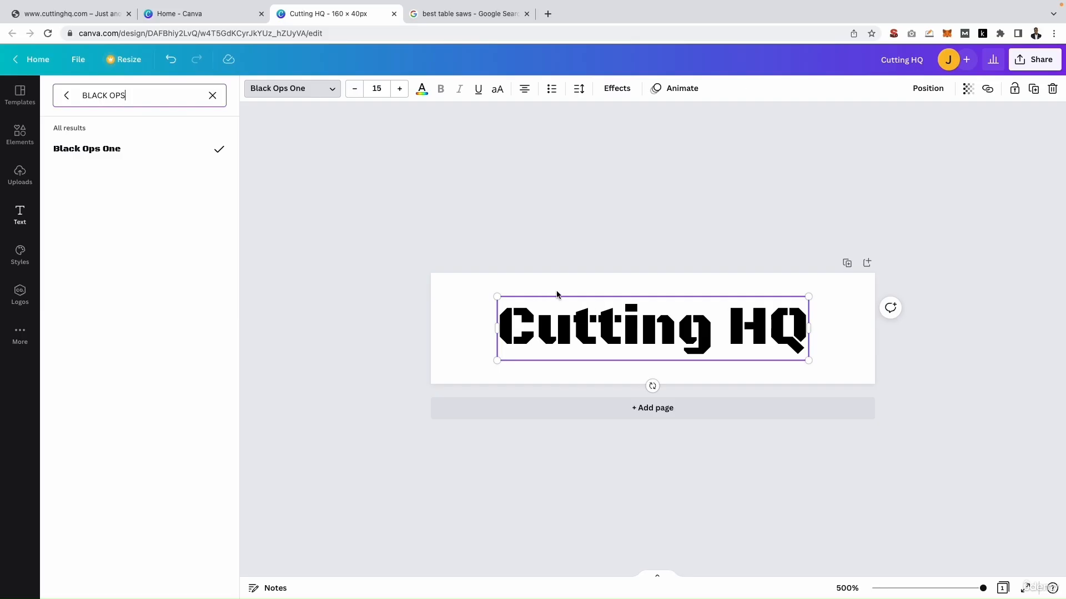
Check the site logo's green and color only the word "Cutting" with hex color 4DBC15.
left_click(601, 331)
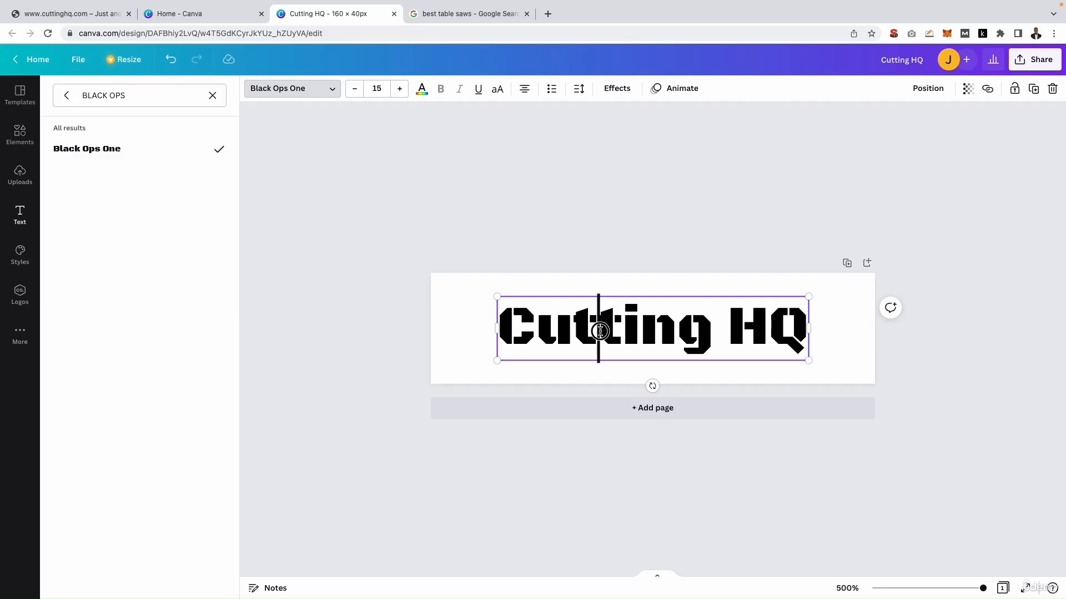
double_click(601, 331)
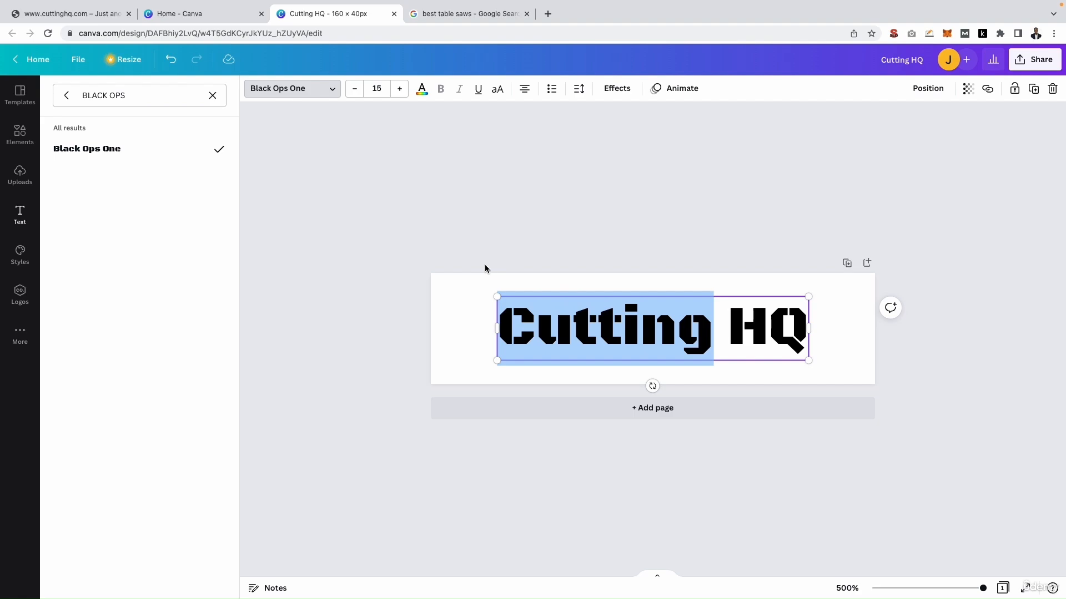
left_click(89, 18)
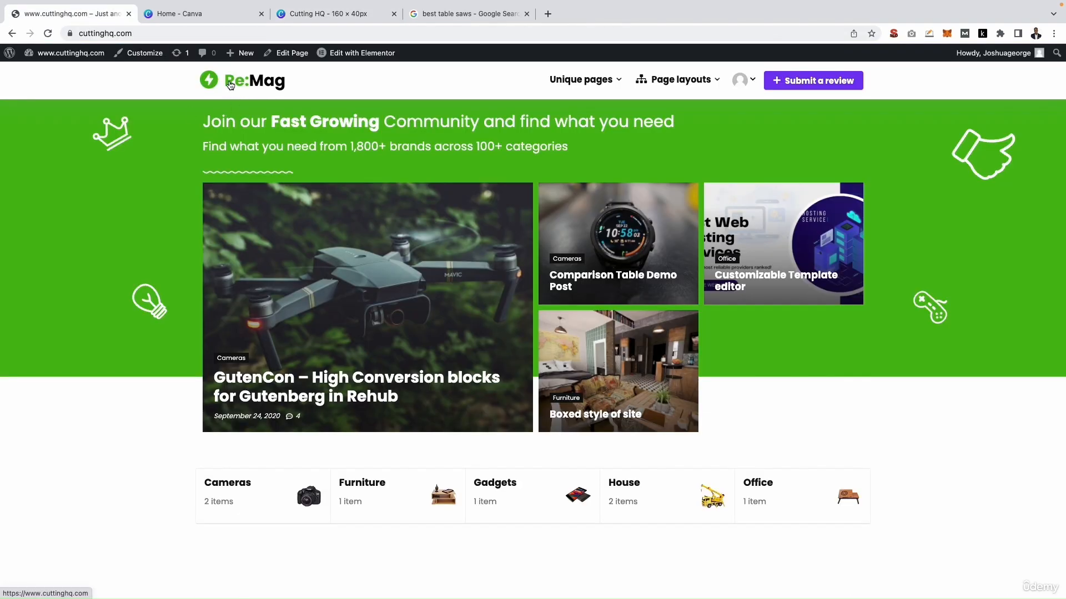
left_click(304, 17)
left_click(422, 90)
left_click(89, 96)
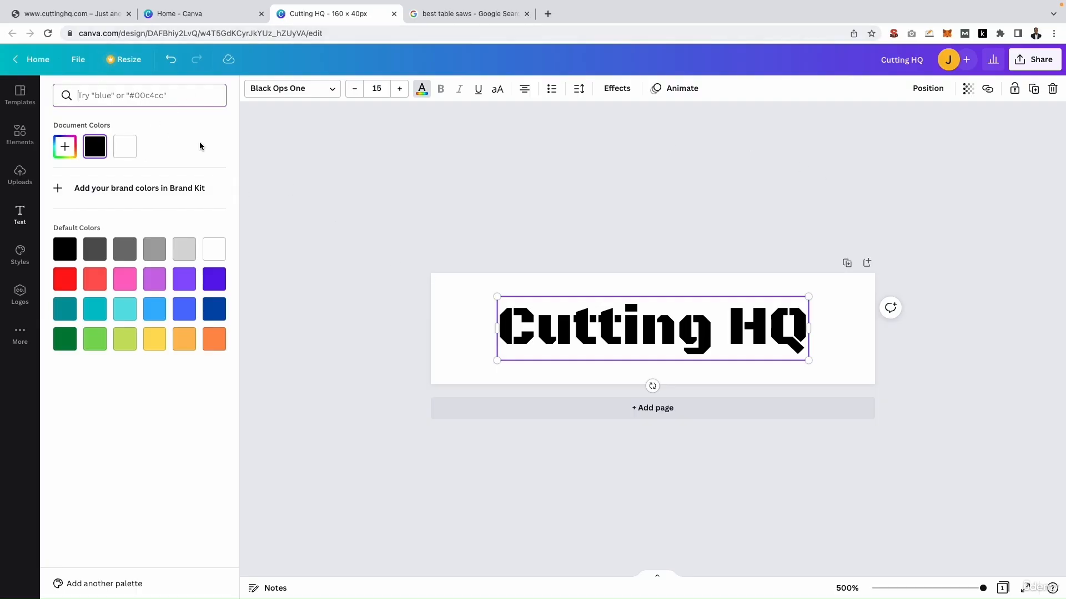
type("4DBC15")
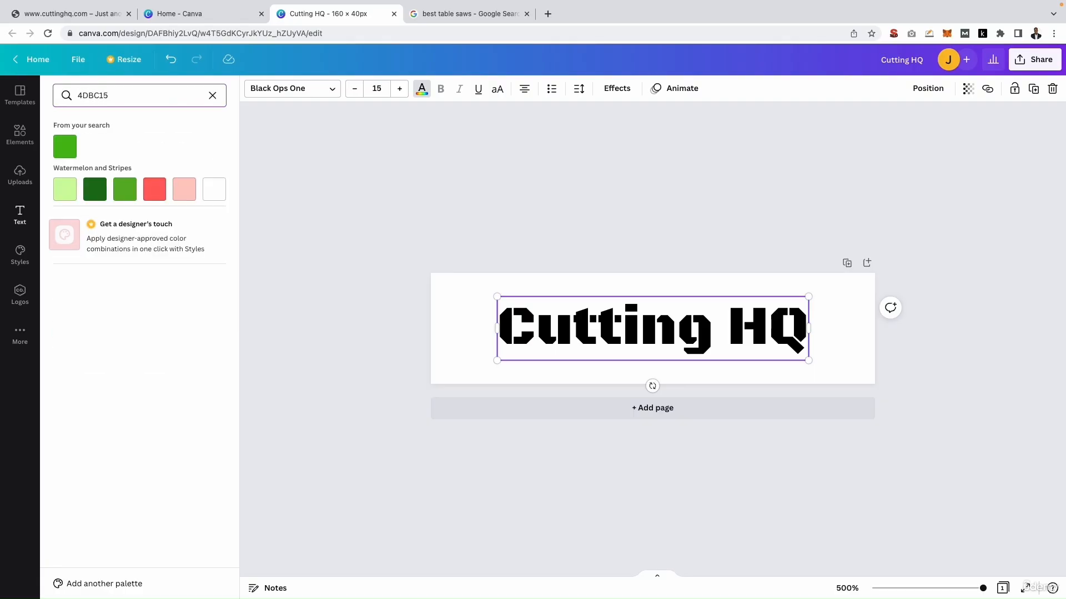
left_click(63, 146)
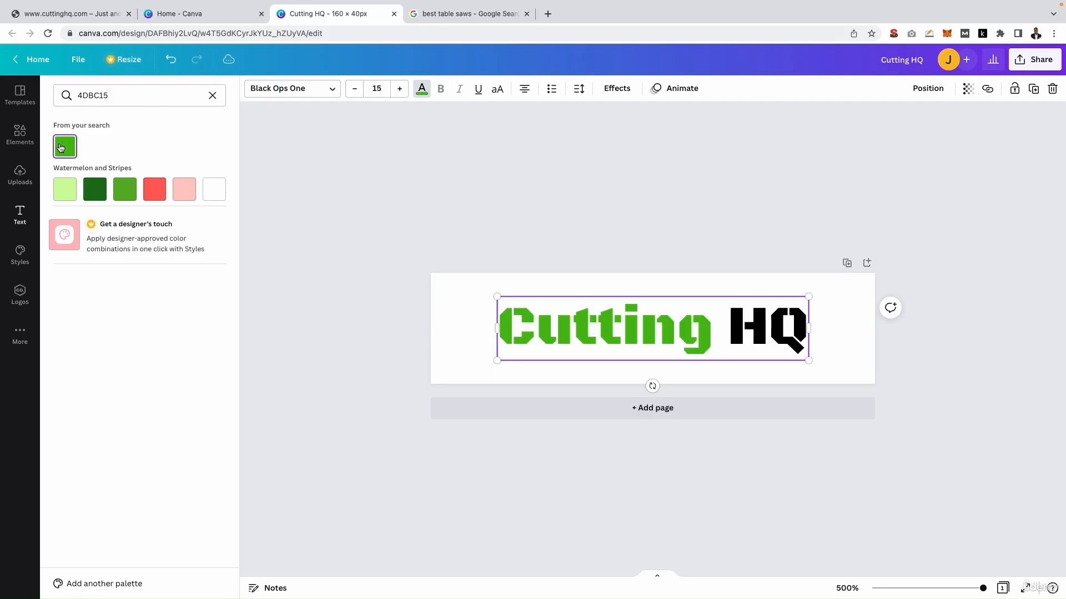
Enlarge the "Cutting HQ" text until it spans the full canvas width and center it vertically.
left_click(639, 336)
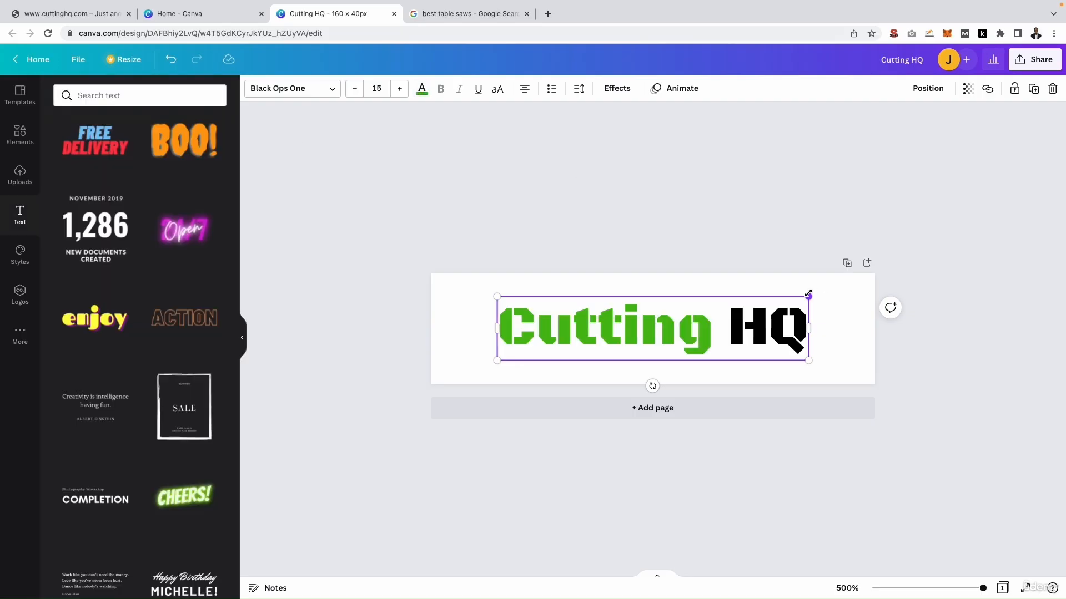
left_click_drag(821, 289, 884, 272)
left_click(754, 302)
left_click_drag(755, 302, 705, 304)
left_click(609, 305)
left_click(611, 243)
left_click_drag(588, 302, 522, 294)
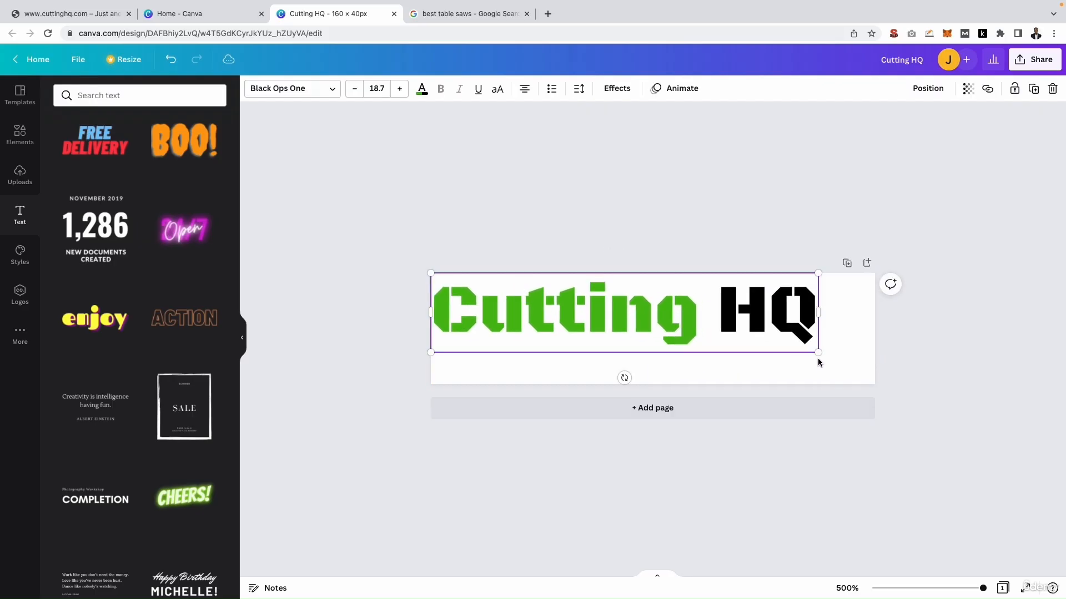
left_click_drag(820, 353, 870, 395)
left_click_drag(780, 295, 778, 309)
Search the design elements for "TABLE SAW" and add the hand saw graphic with the orange-brown handle.
left_click(20, 135)
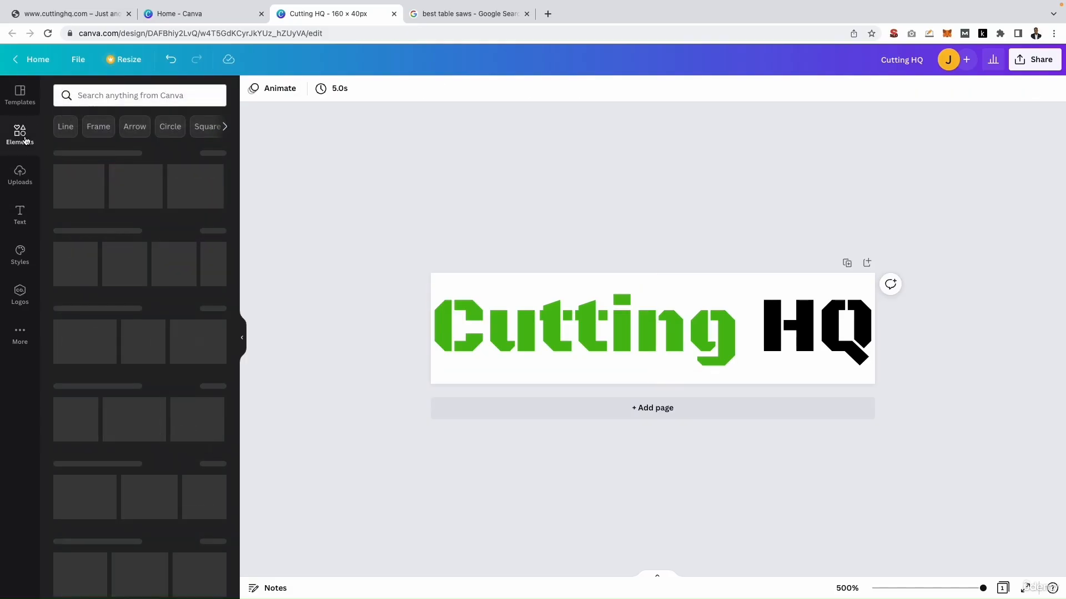
left_click(123, 96)
type("TABLE SAW")
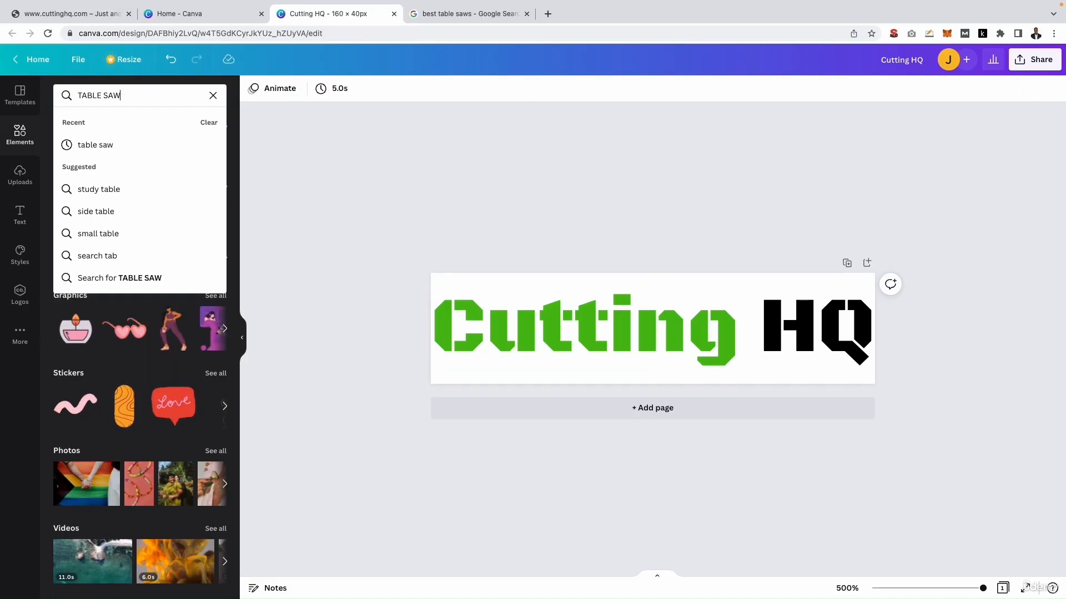
key("Return")
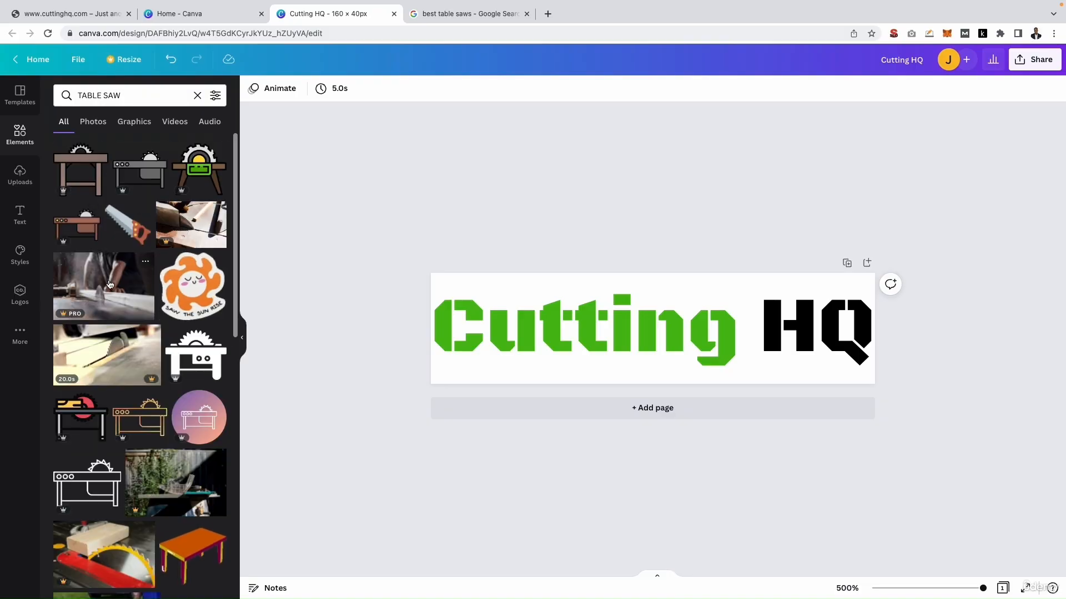
left_click(120, 216)
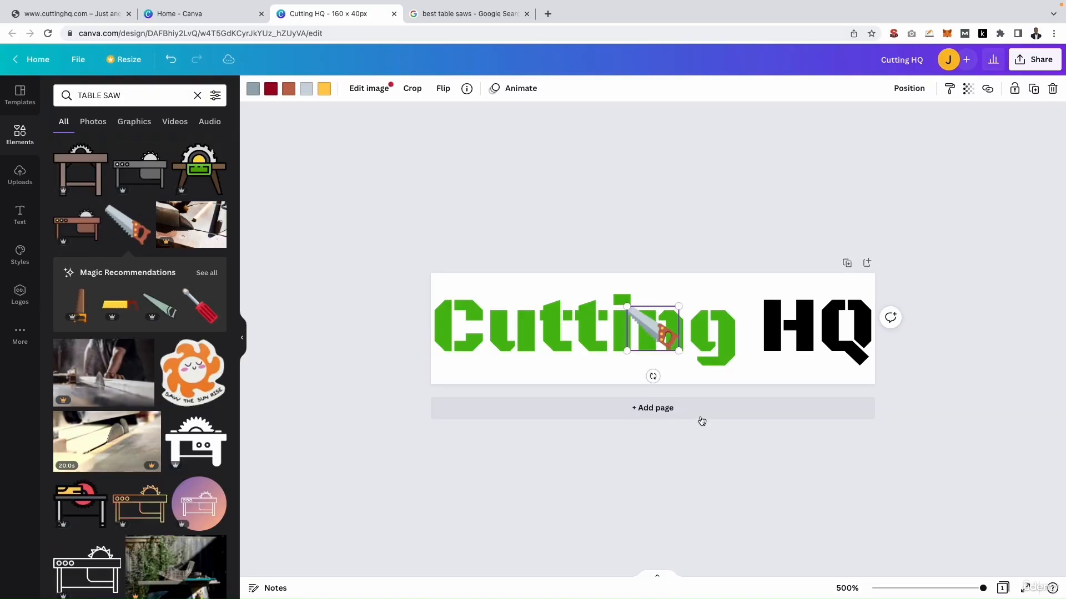
Enlarge the saw graphic to about the canvas height, rotate it nearly upright and place it between "Cutting" and "HQ".
left_click_drag(659, 331, 720, 383)
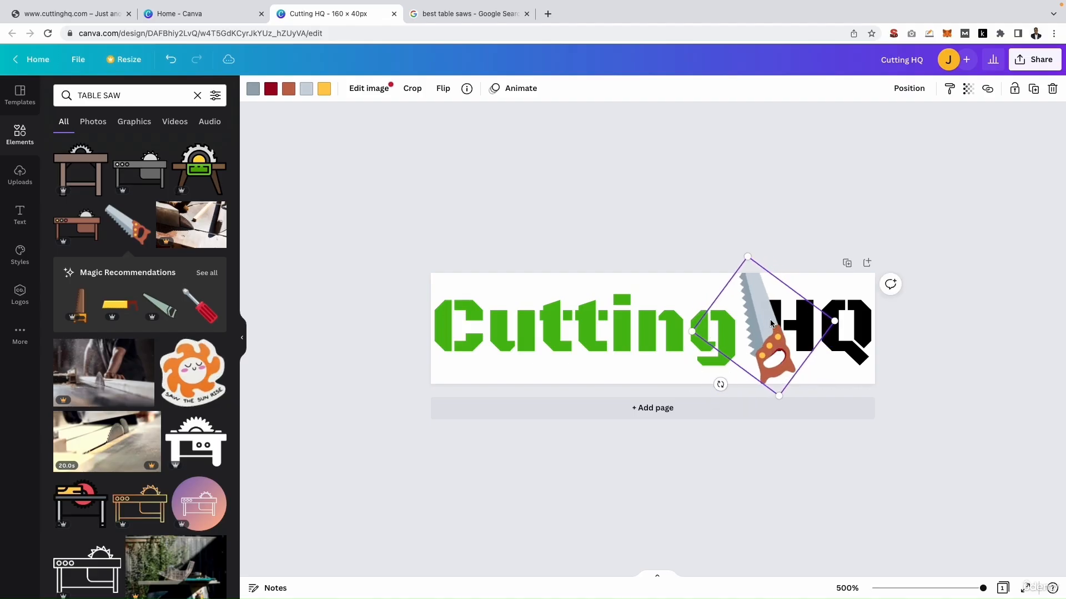
left_click_drag(760, 311, 737, 311)
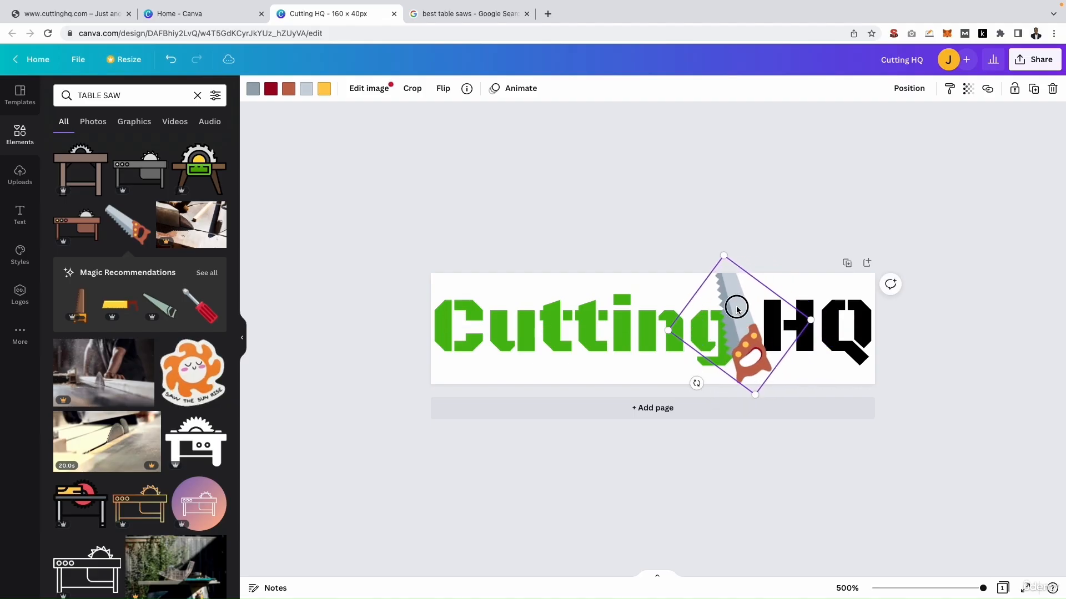
double_click(737, 308)
left_click(324, 87)
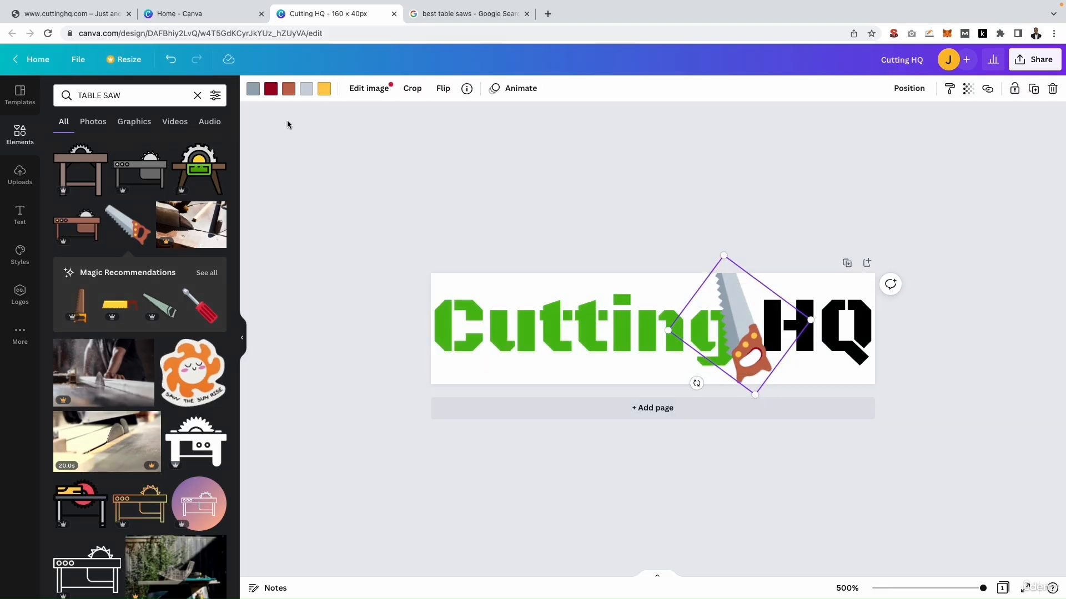
Recolor the saw graphic's dark red parts teal and its orange-brown handle light turquoise.
left_click(271, 90)
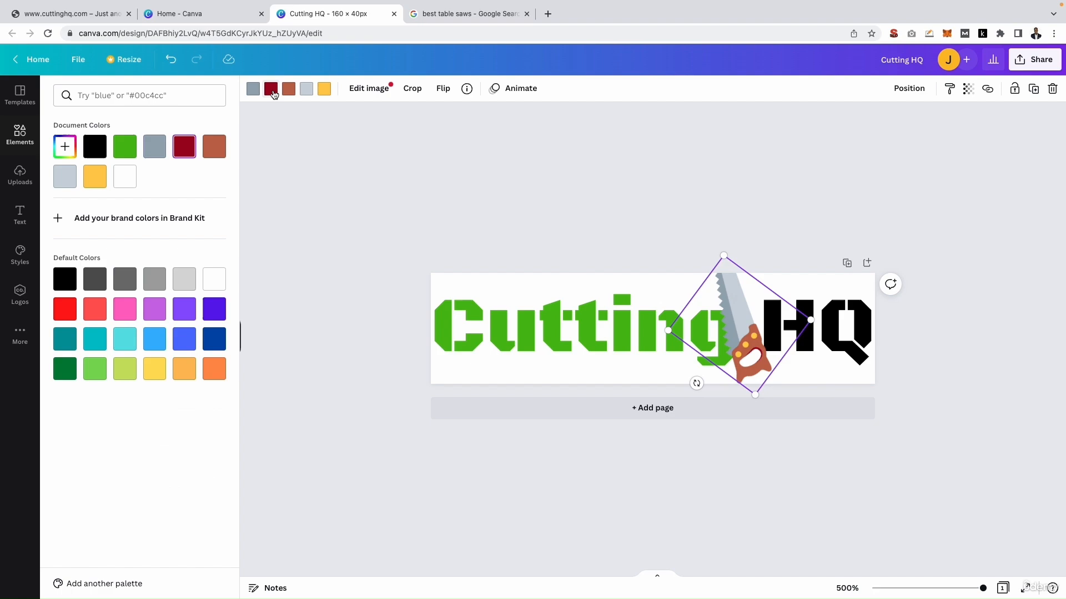
left_click(153, 339)
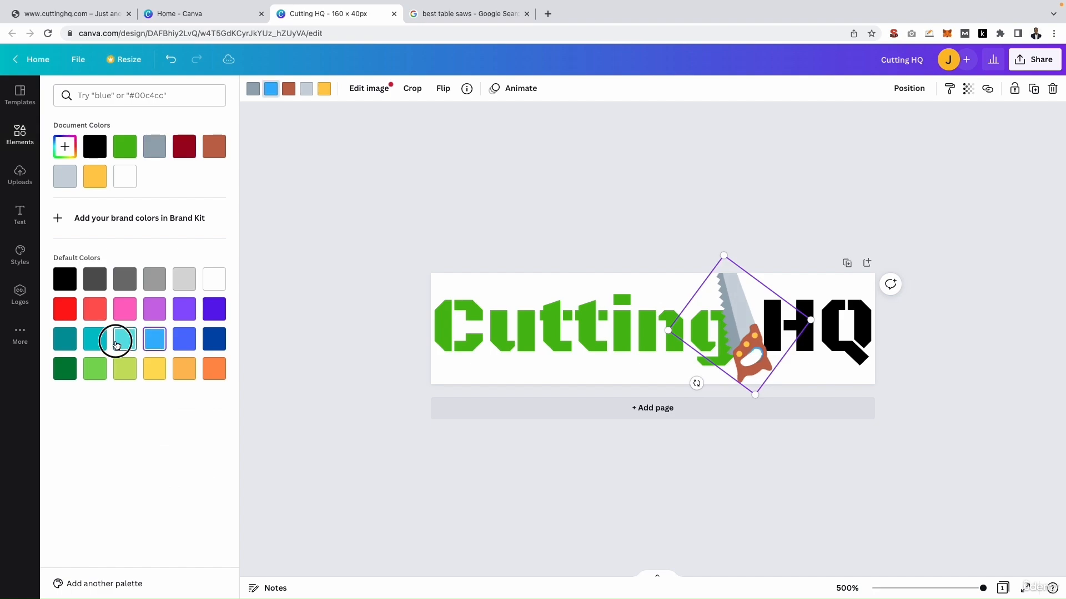
left_click(74, 343)
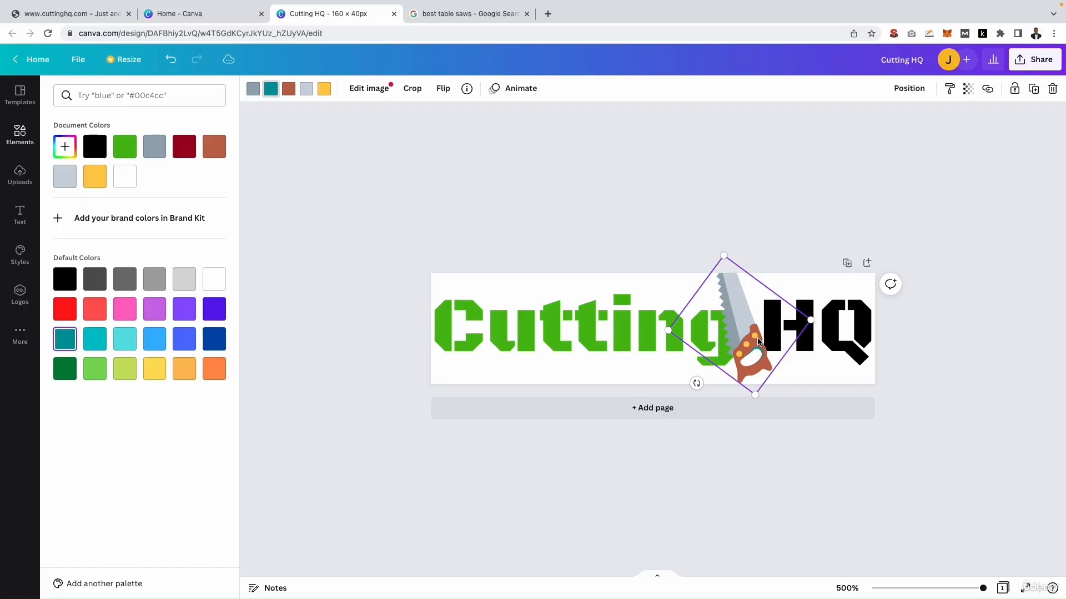
left_click(290, 90)
left_click(125, 339)
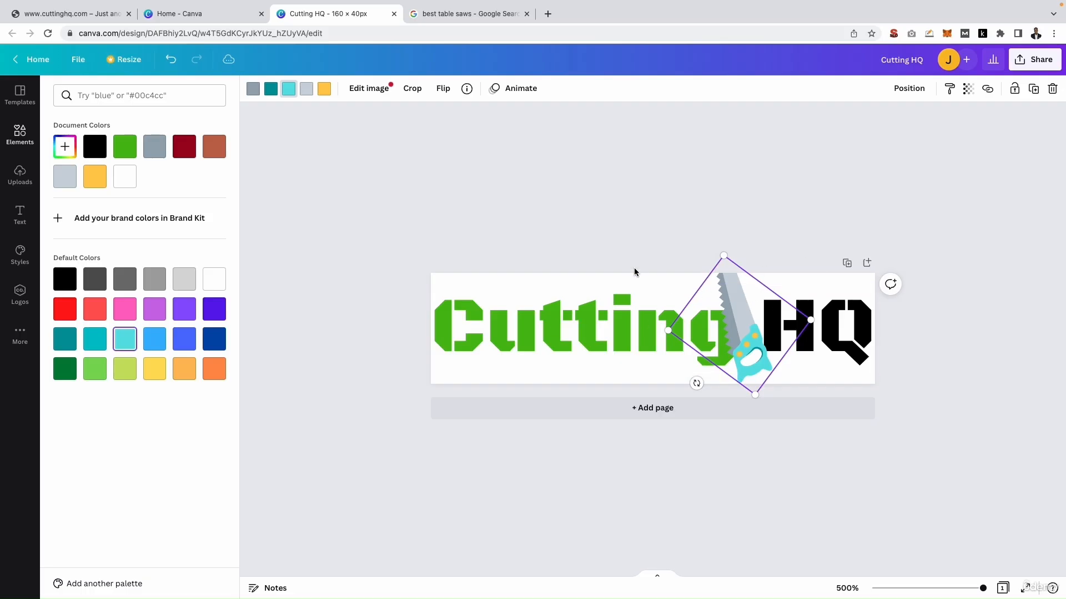
Delete the hand saw graphic from the logo and search the design elements for "BLADE".
left_click_drag(734, 300, 737, 345)
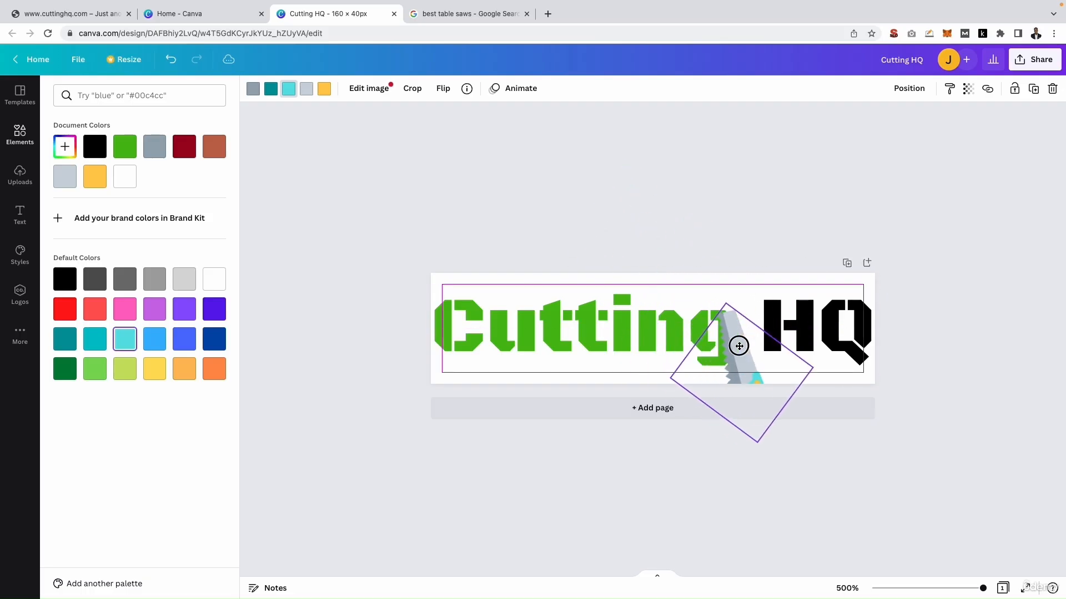
key("Delete")
left_click(139, 96)
key("super+a")
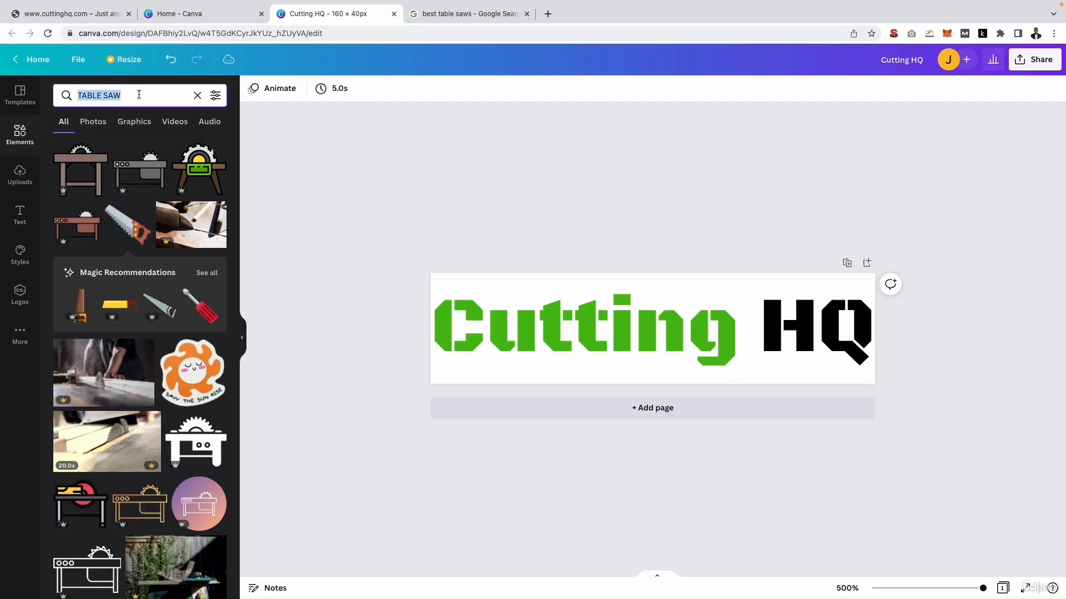
type("BLADE")
key("Return")
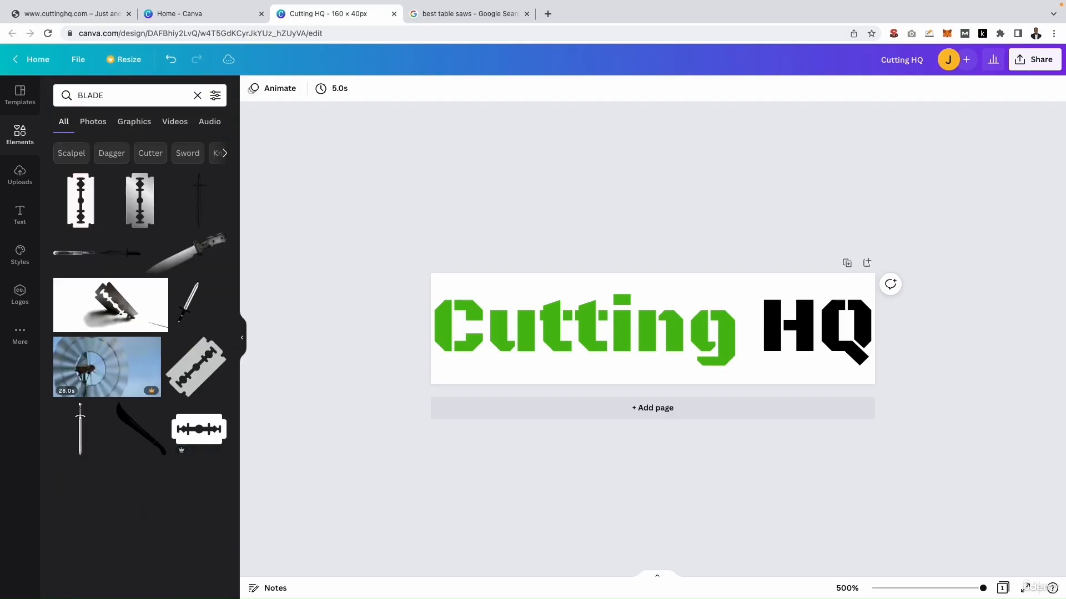
Search the design elements for "saw" and add the solid circular saw blade graphic to the logo.
left_click(118, 96)
key("super+a")
type("saw")
key("Return")
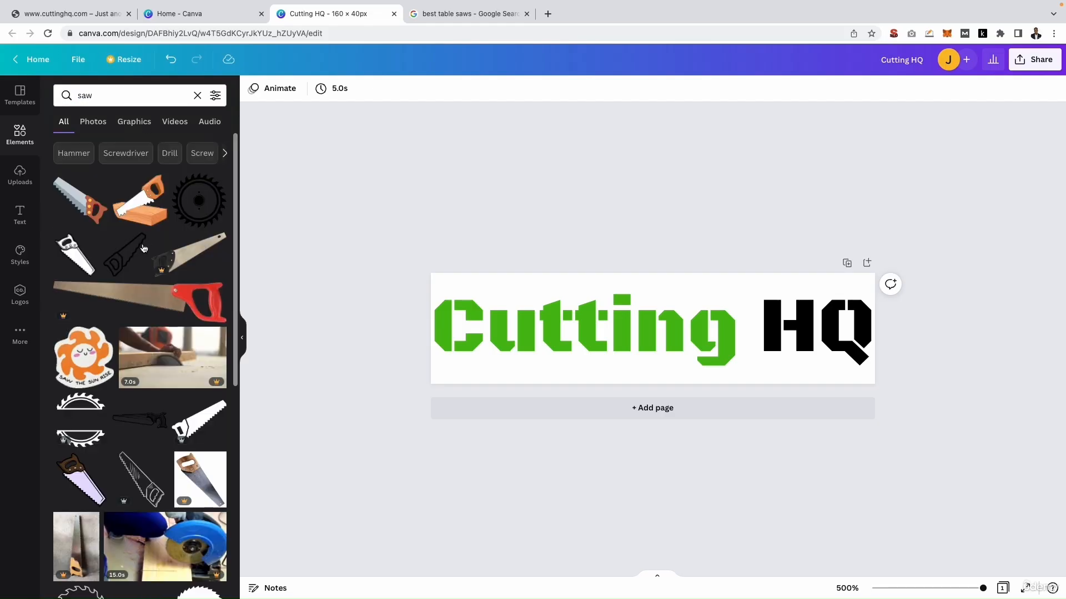
scroll(140, 249, "down", 8)
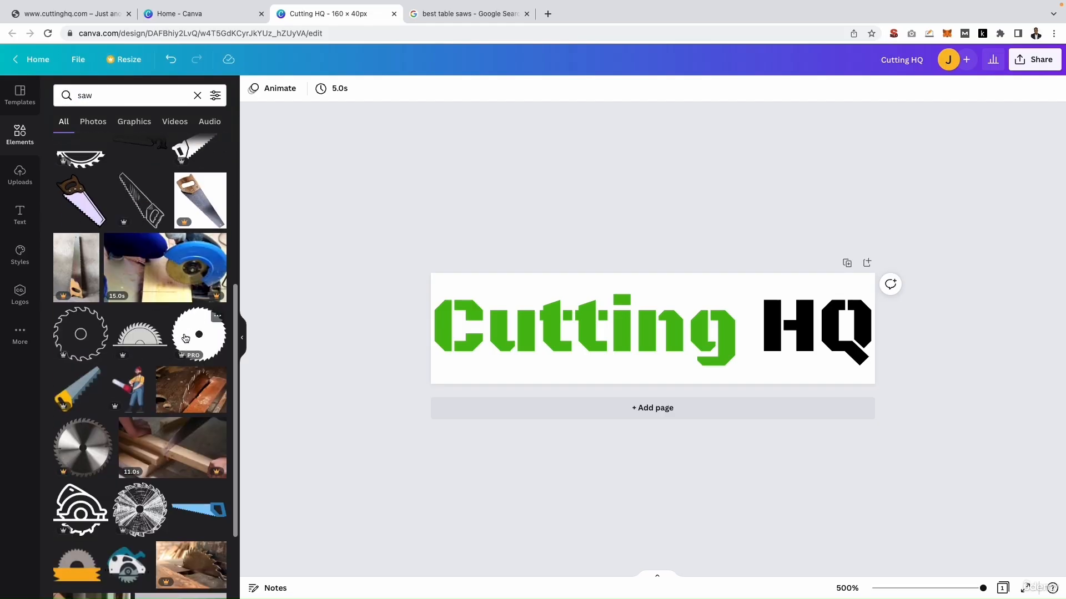
left_click(199, 334)
Color the circular saw blade with the green from the document colors.
left_click_drag(675, 306, 766, 294)
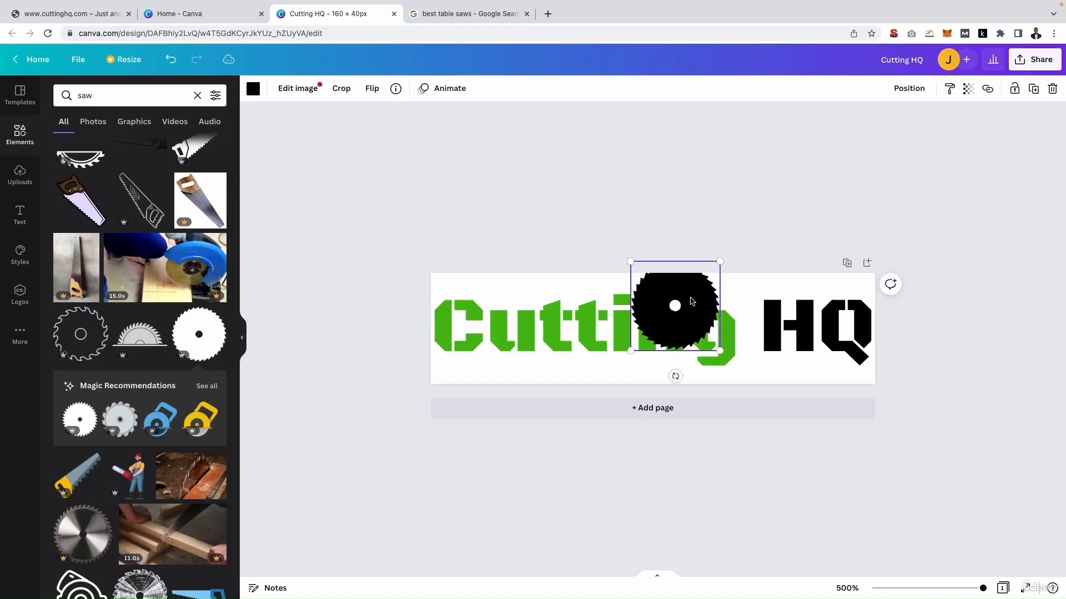
left_click(576, 191)
left_click(675, 284)
left_click(252, 89)
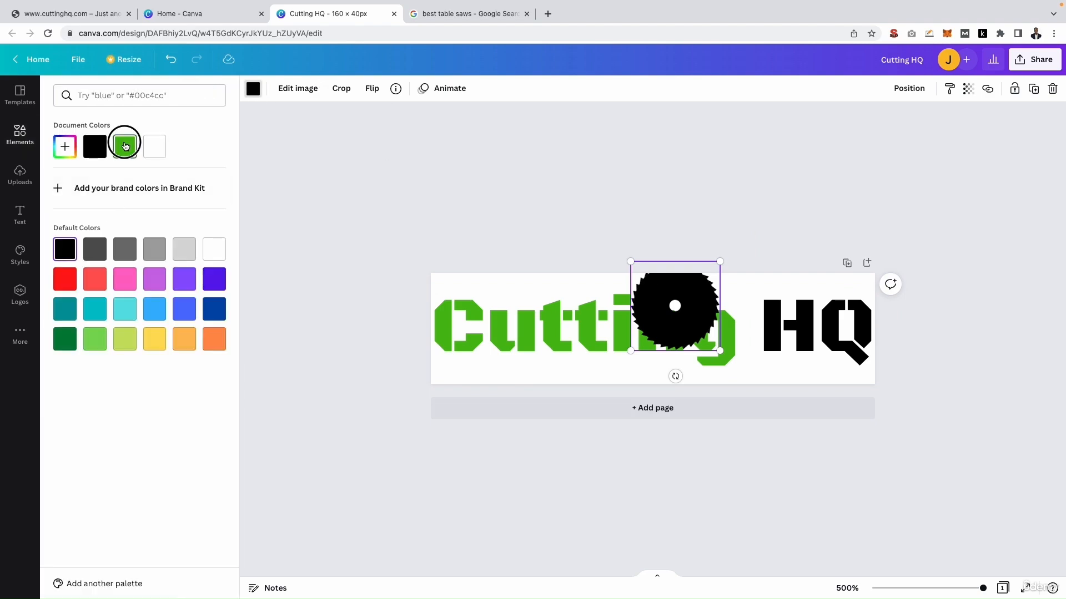
left_click(124, 145)
Shrink the green saw blade to about a quarter of the canvas height and place it over the dot of the "i" in "Cutting".
left_click_drag(702, 311, 671, 345)
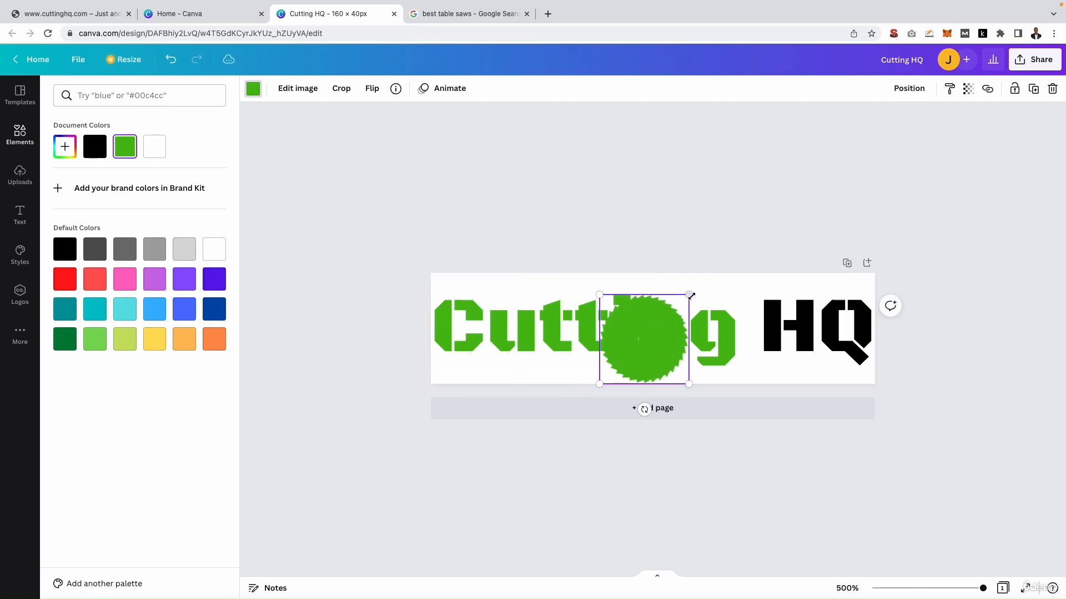
left_click_drag(686, 300, 590, 317)
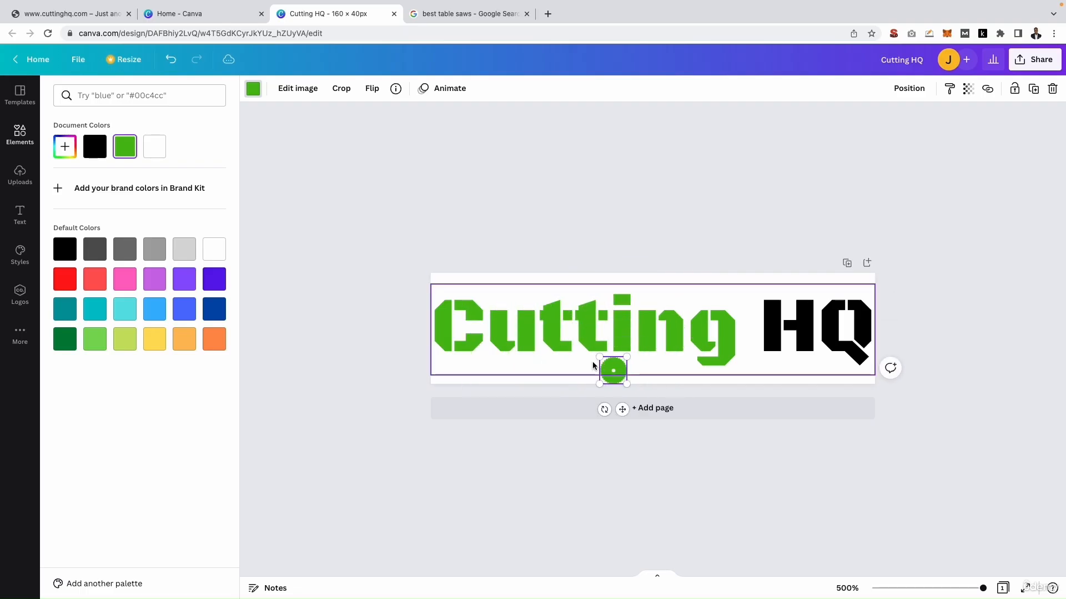
left_click_drag(610, 364, 617, 311)
left_click(654, 312)
left_click_drag(618, 296, 621, 293)
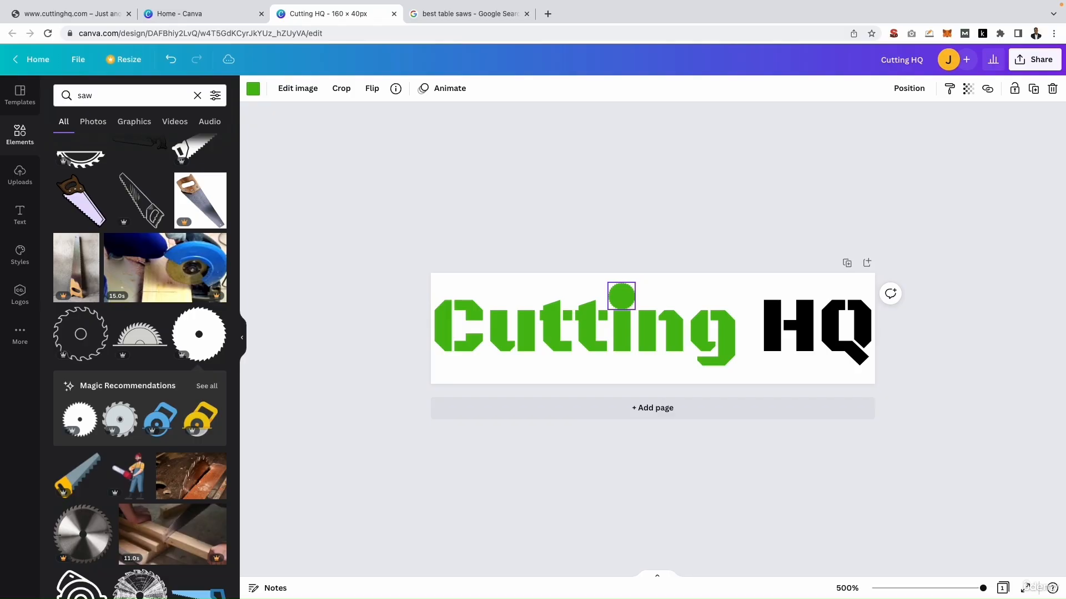
Delete the small green saw blade above the "i" so only the text remains in the logo.
left_click(632, 304)
left_click(621, 293)
key("Delete")
left_click_drag(626, 331, 631, 302)
left_click(639, 229)
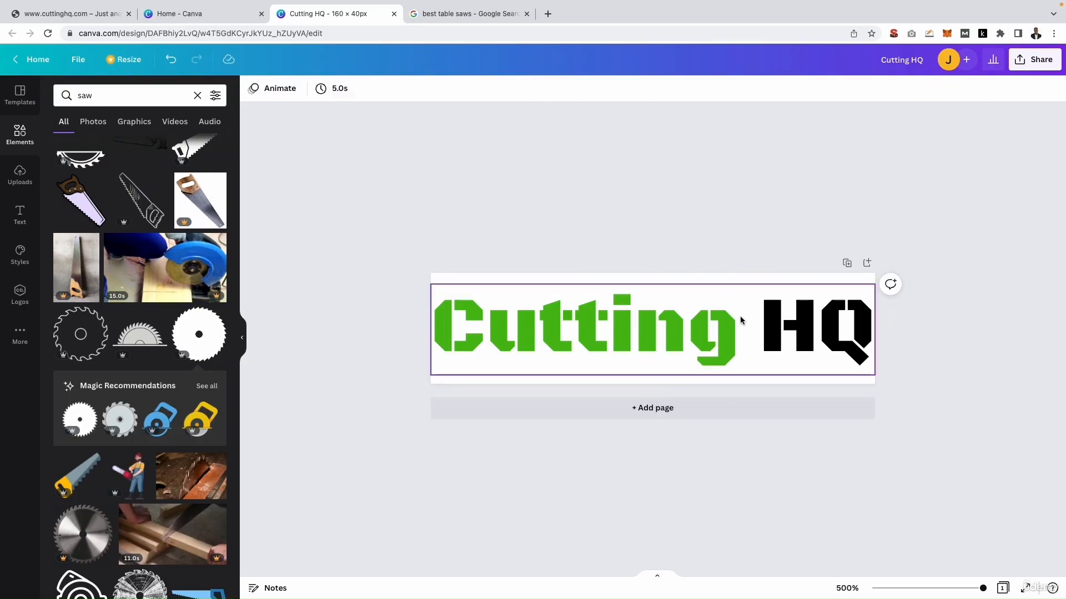
Move the "Cutting HQ" text slightly down on the canvas.
left_click(712, 329)
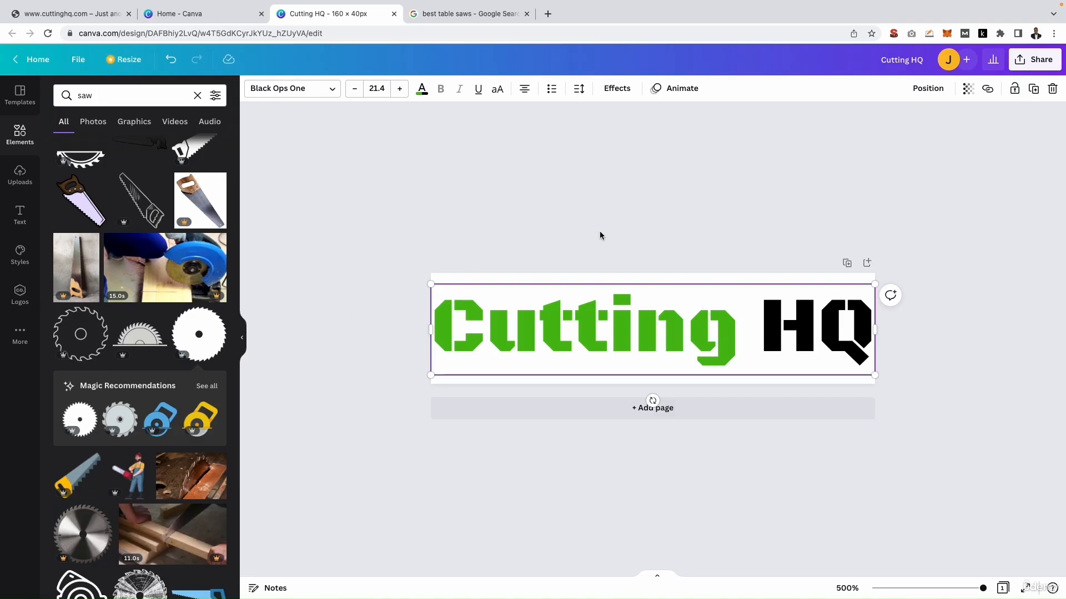
left_click(851, 160)
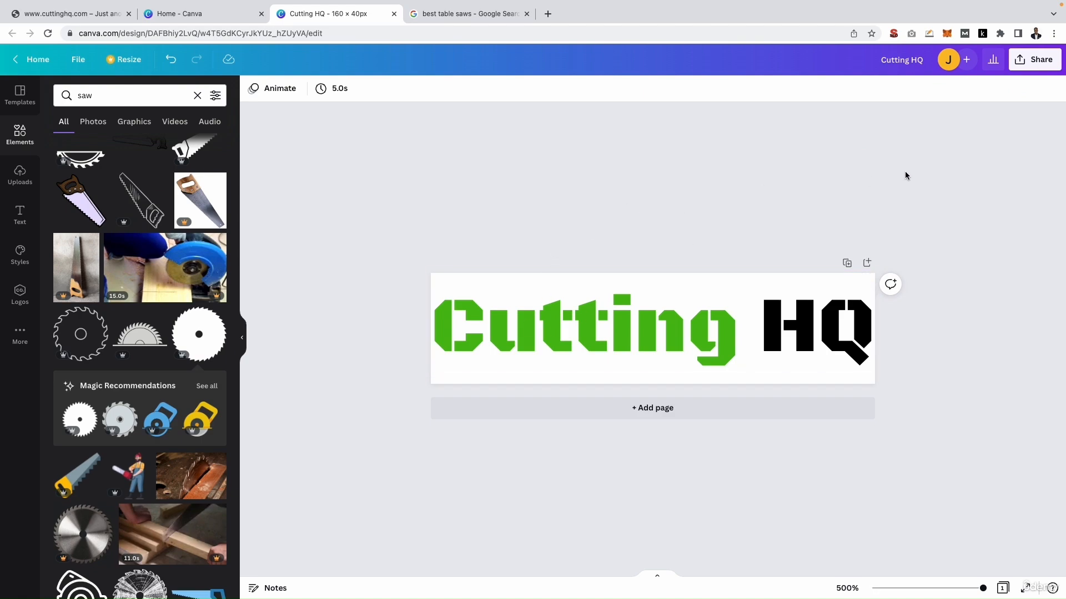
left_click(498, 348)
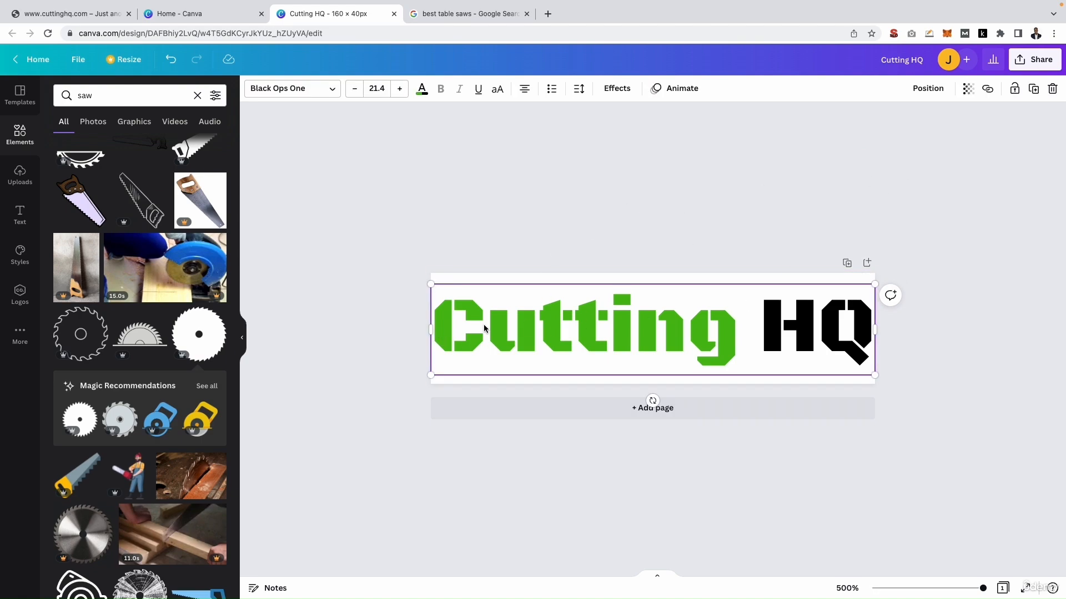
left_click_drag(481, 324, 484, 329)
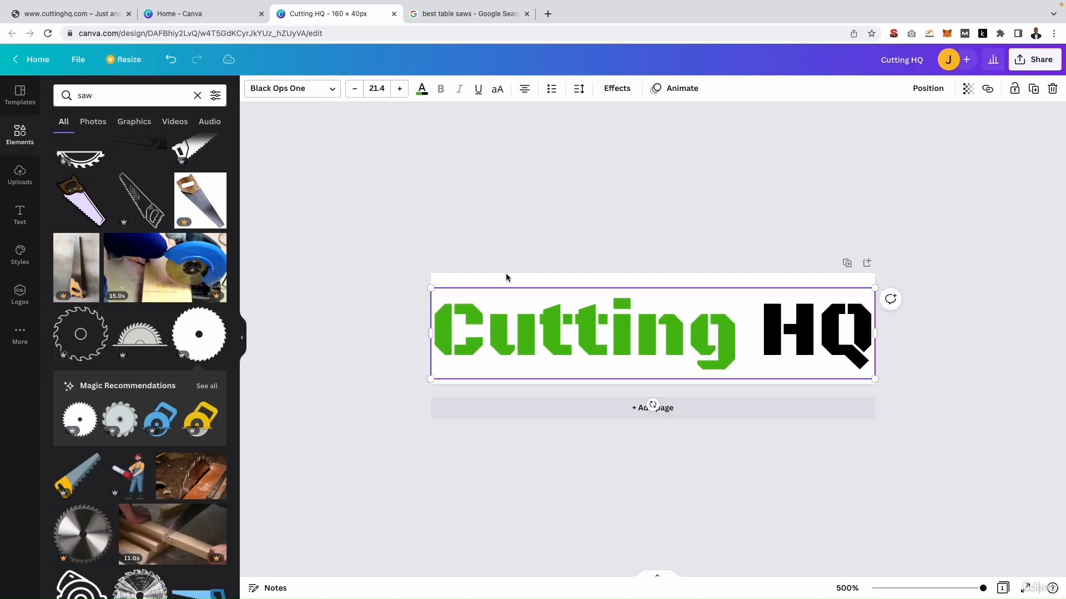
left_click(524, 233)
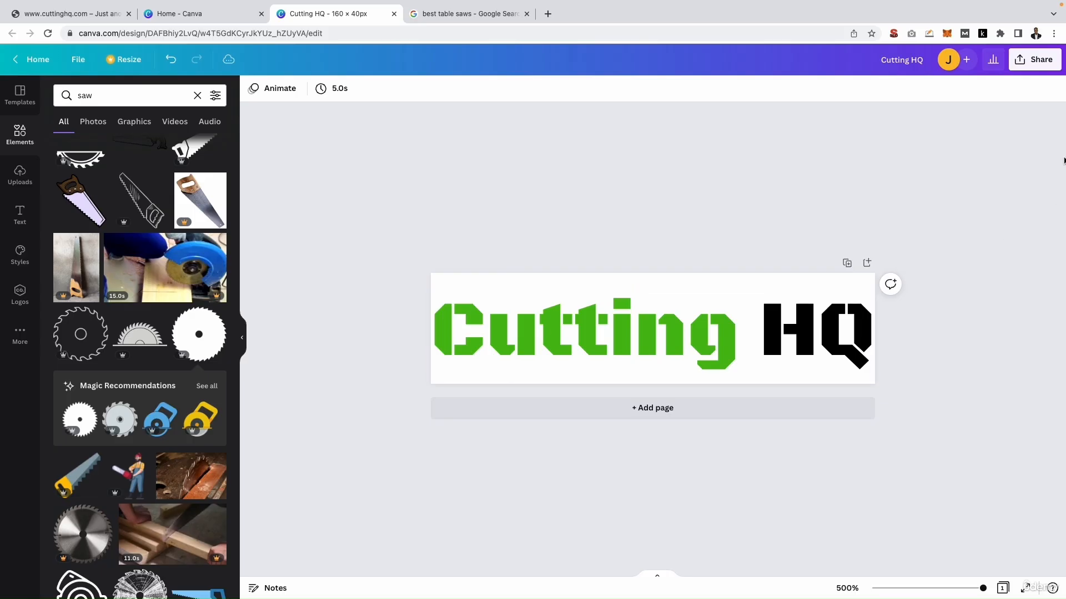
Download the "Cutting HQ" logo design as a PNG.
left_click(1036, 60)
left_click(973, 328)
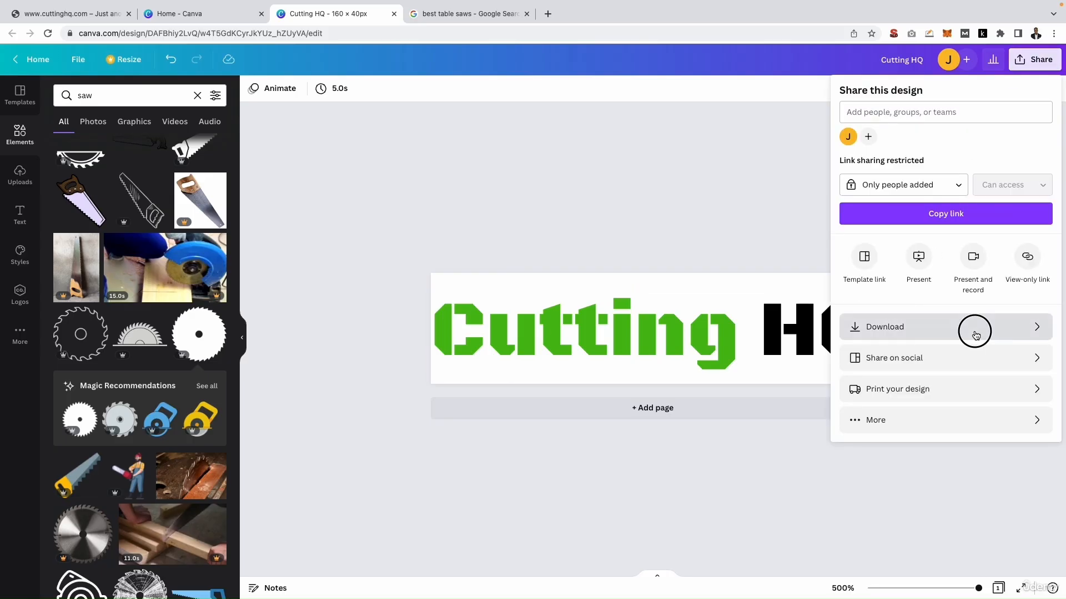
left_click(954, 290)
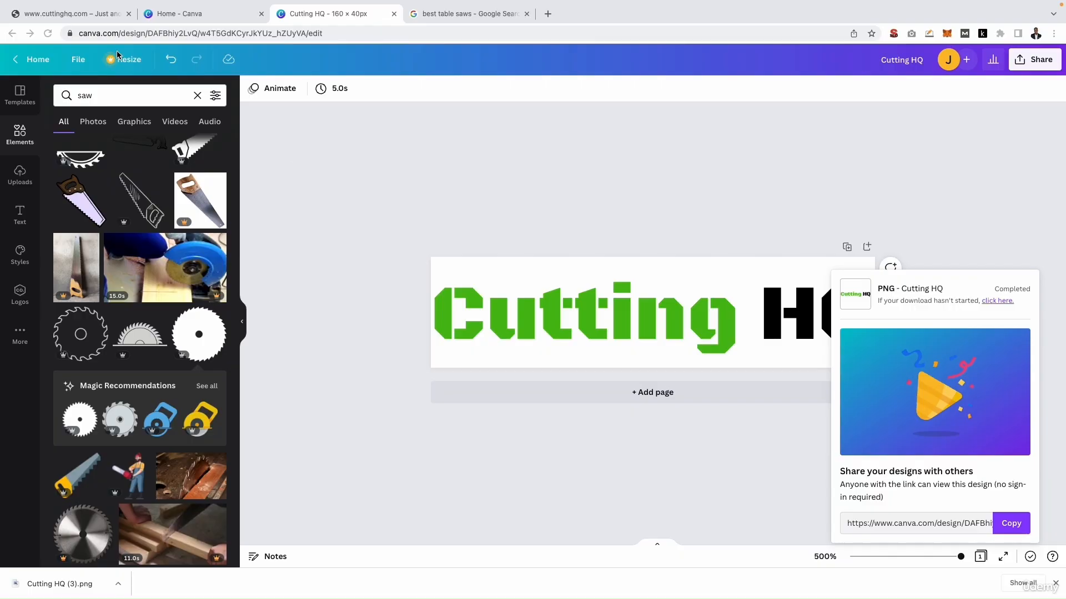
Switch to the cuttinghq.com WordPress dashboard and open the logo settings in the theme options.
left_click(83, 12)
mouse_move(77, 54)
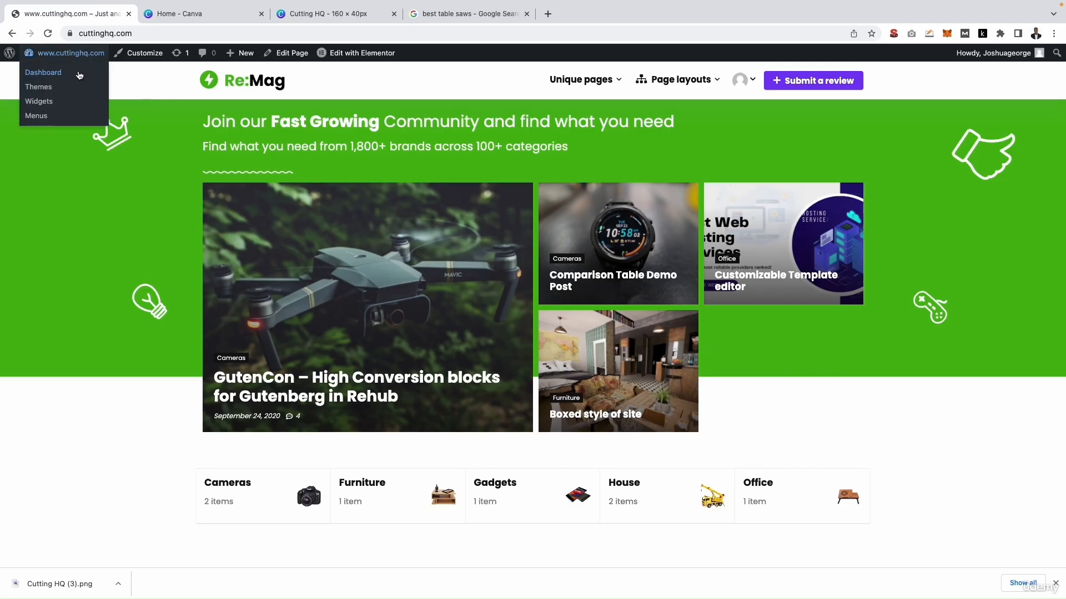
left_click(80, 74)
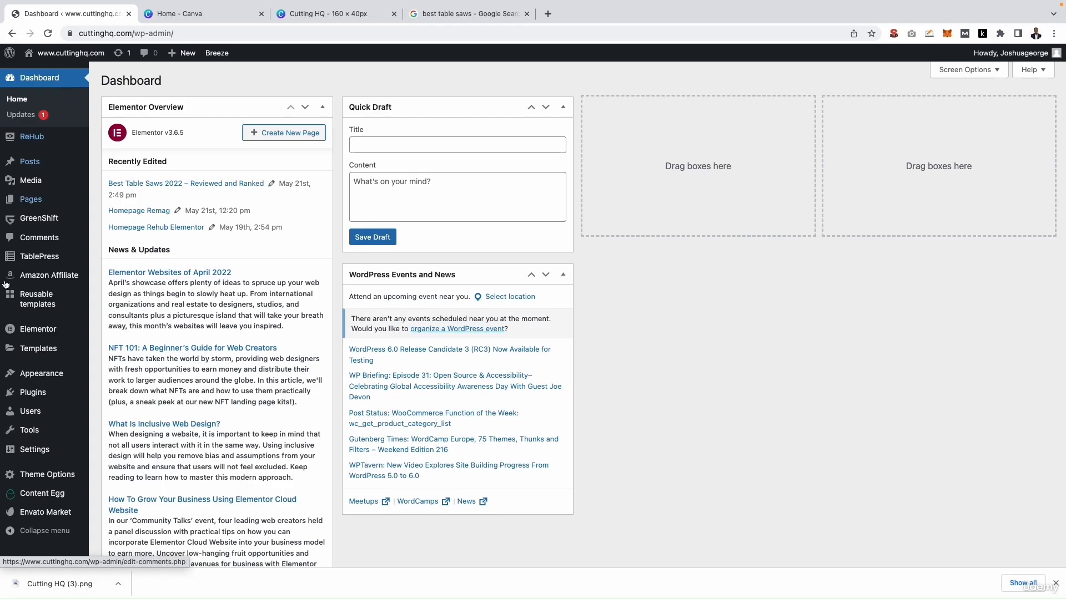
scroll(22, 481, "down", 5)
left_click(22, 481)
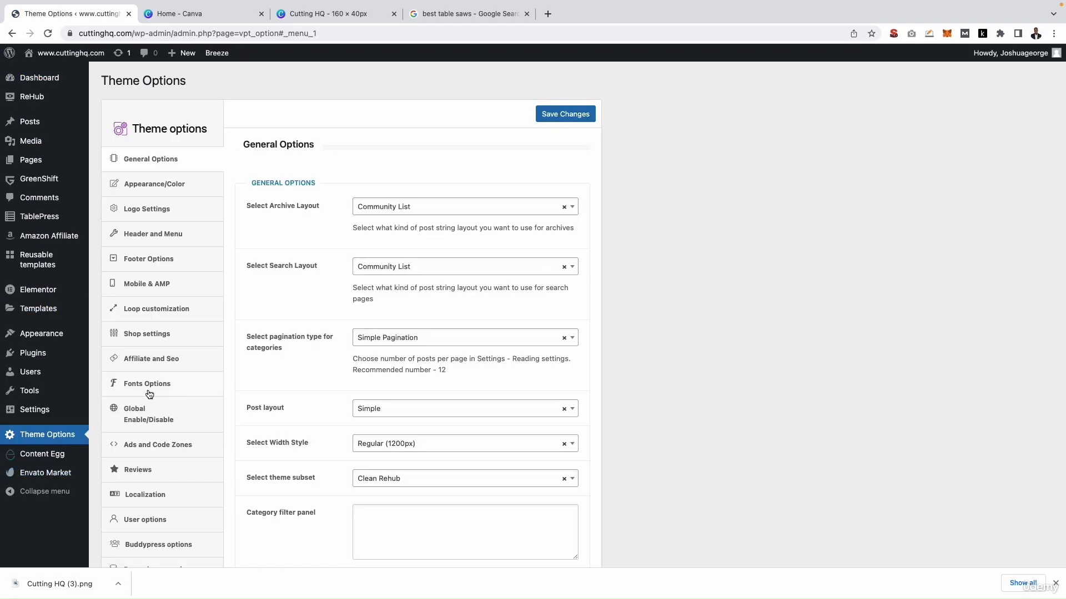
left_click(162, 214)
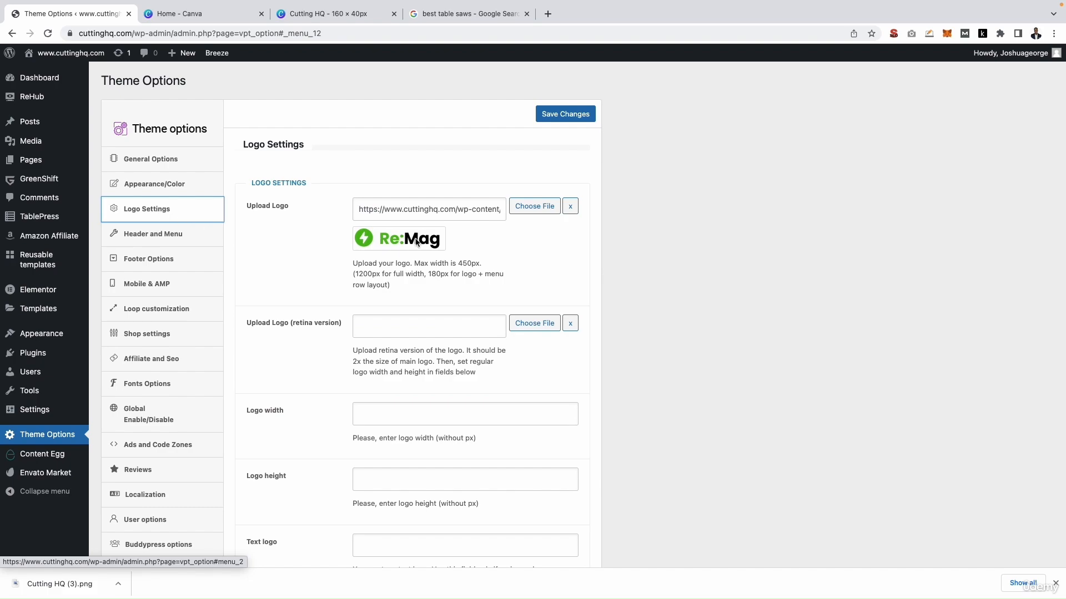
Upload the file Cutting HQ (3).png from the Desktop as the new main site logo.
left_click(526, 208)
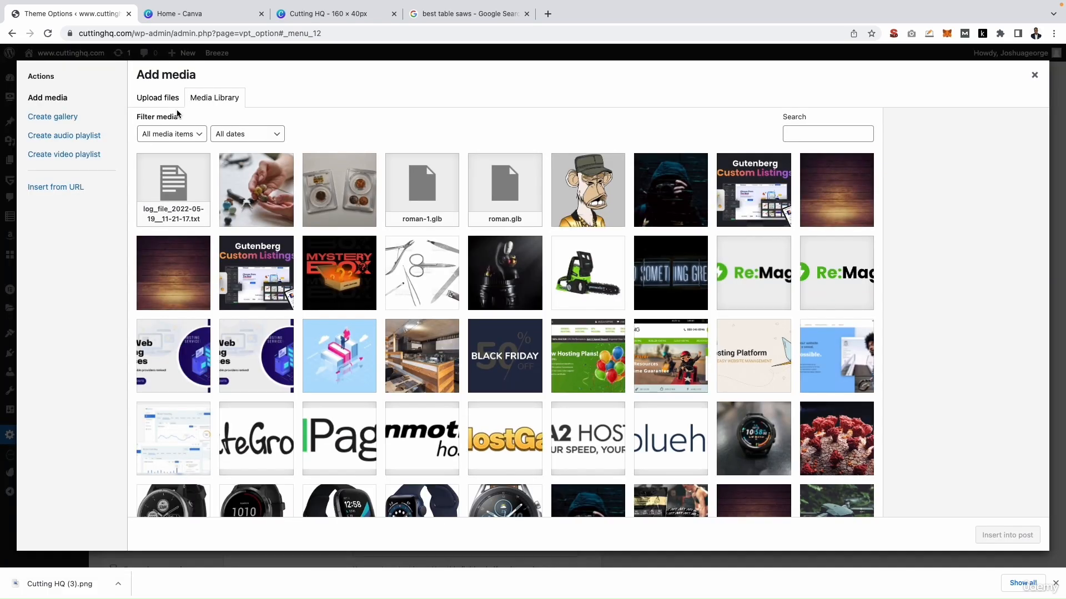
left_click(162, 97)
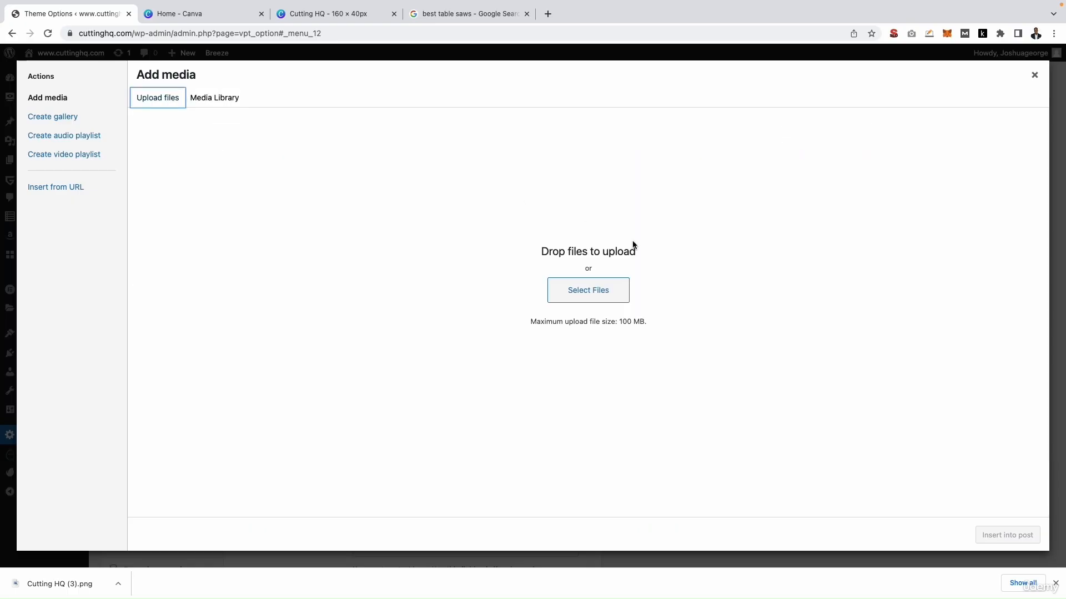
left_click(589, 294)
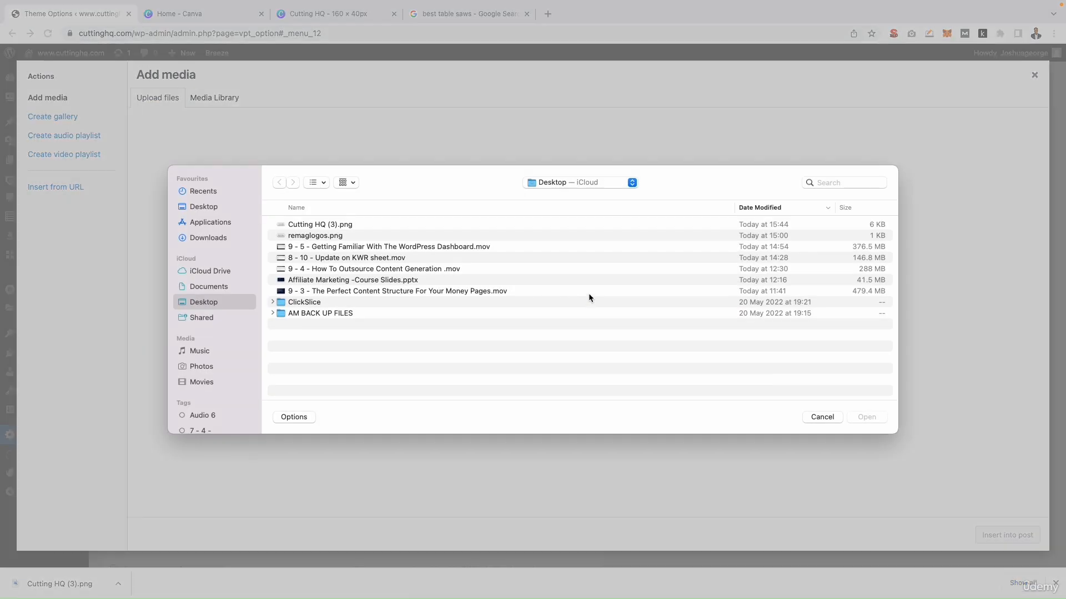
double_click(309, 225)
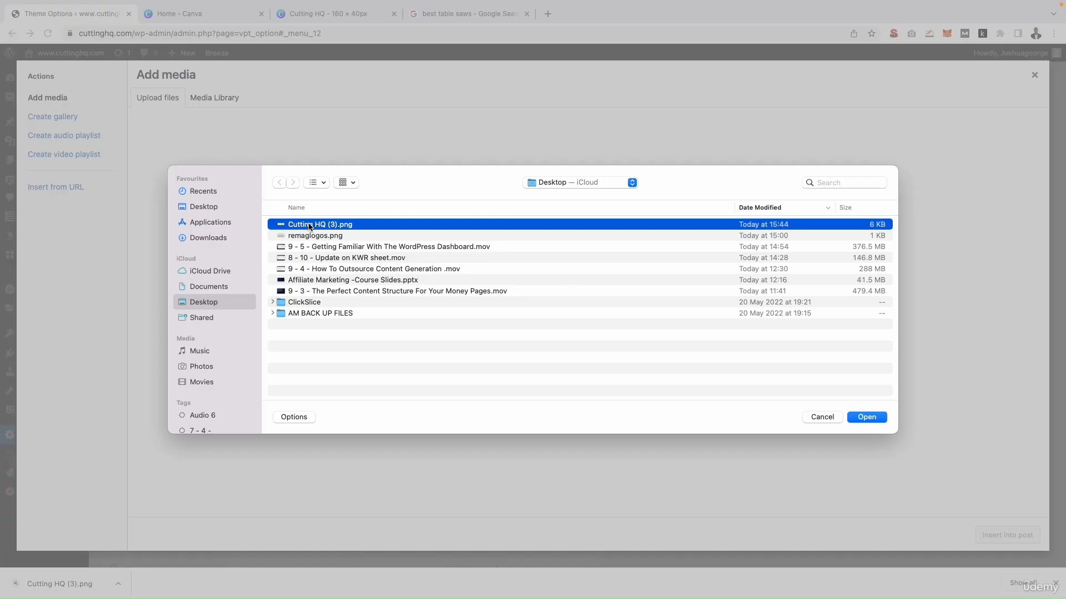
Insert the uploaded image at Full Size – 160 × 40 as the site logo and save the theme options.
left_click(971, 506)
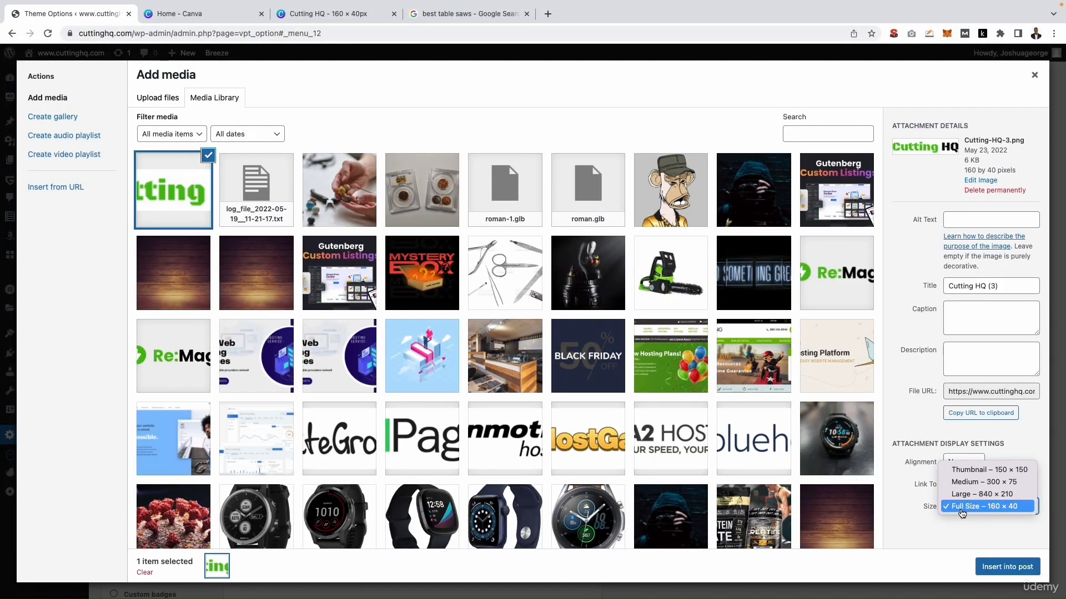
left_click(973, 507)
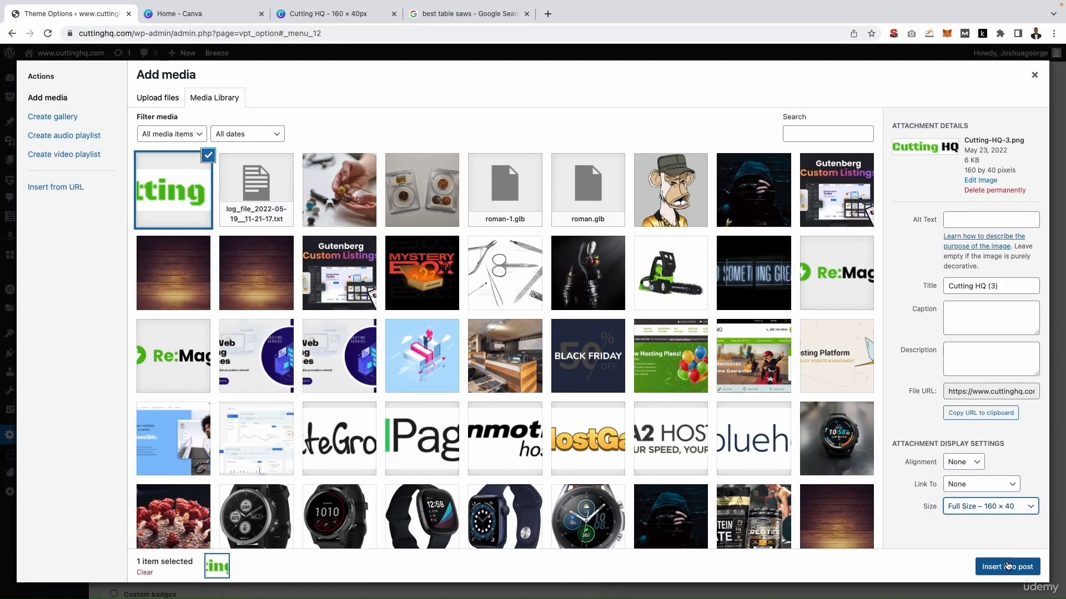
left_click(1008, 566)
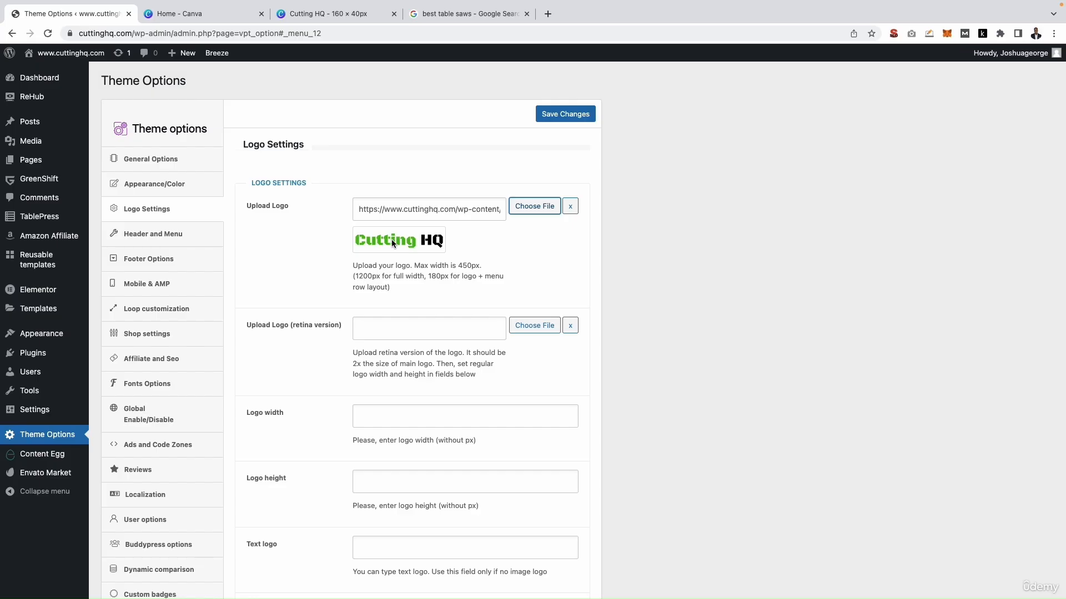
left_click(554, 114)
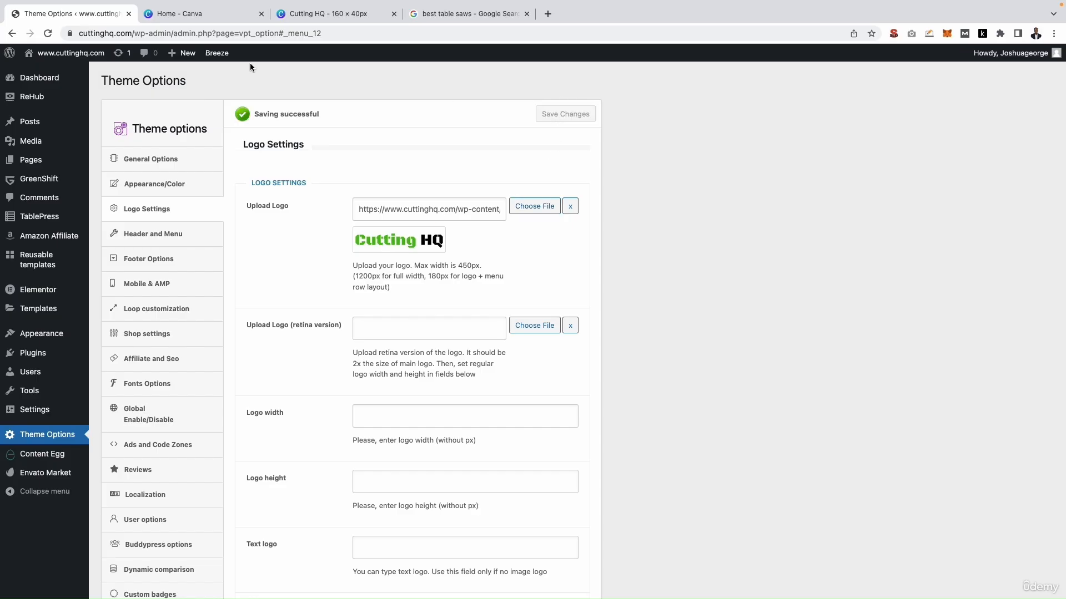
Check the new logo on the cuttinghq.com homepage and return to the "Cutting HQ" design in Canva.
mouse_move(68, 56)
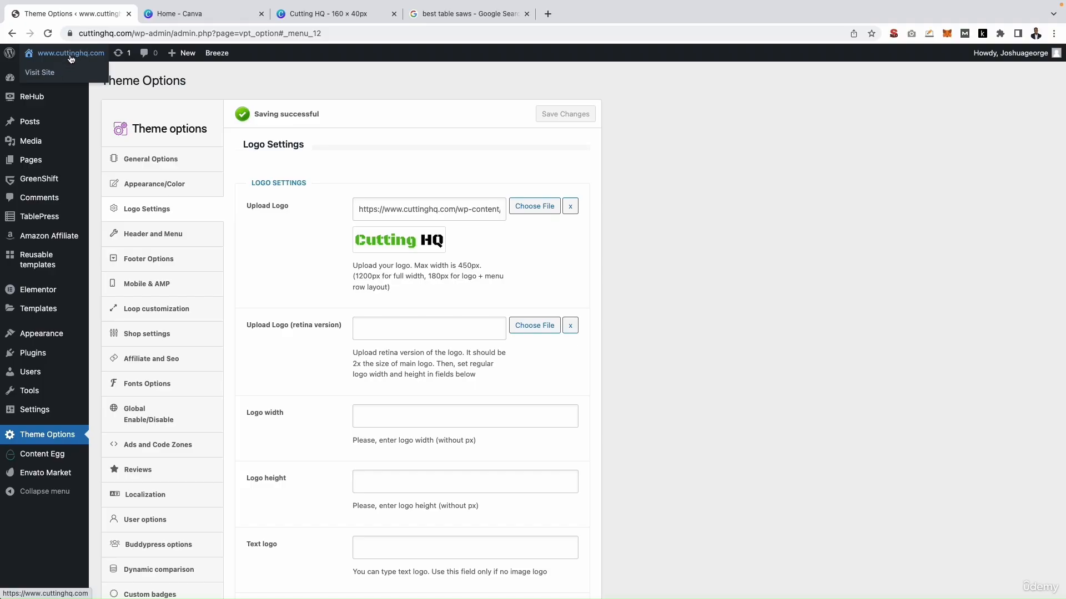
left_click(50, 73)
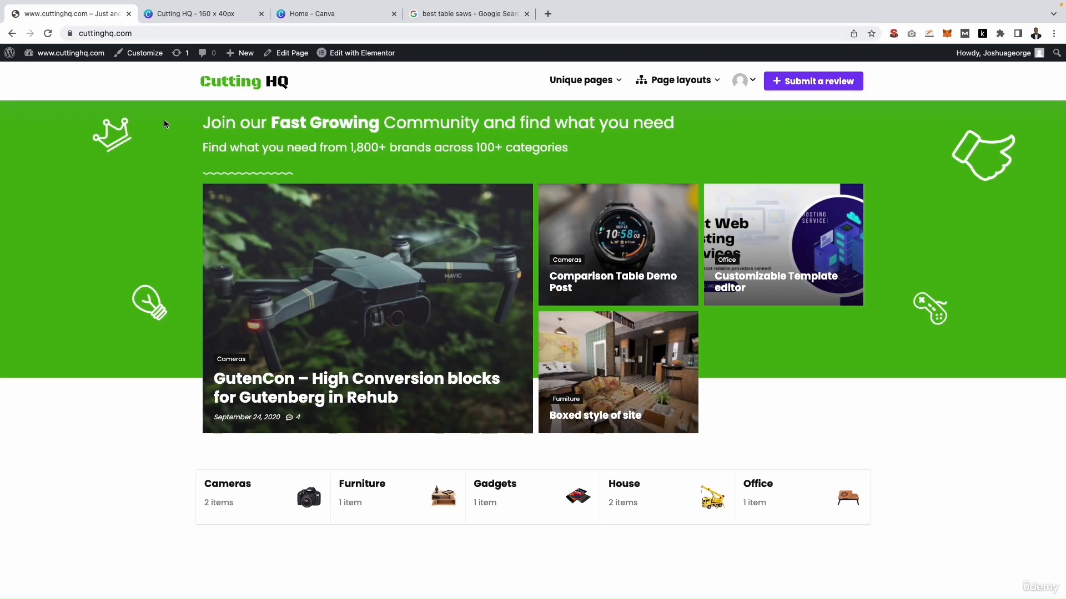
left_click(172, 14)
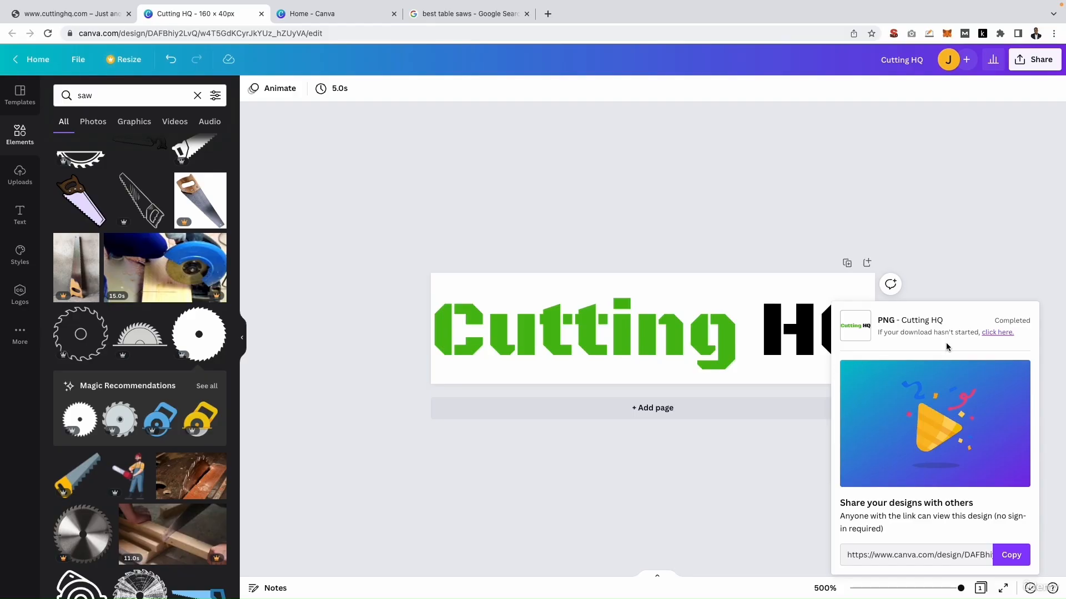
left_click(973, 266)
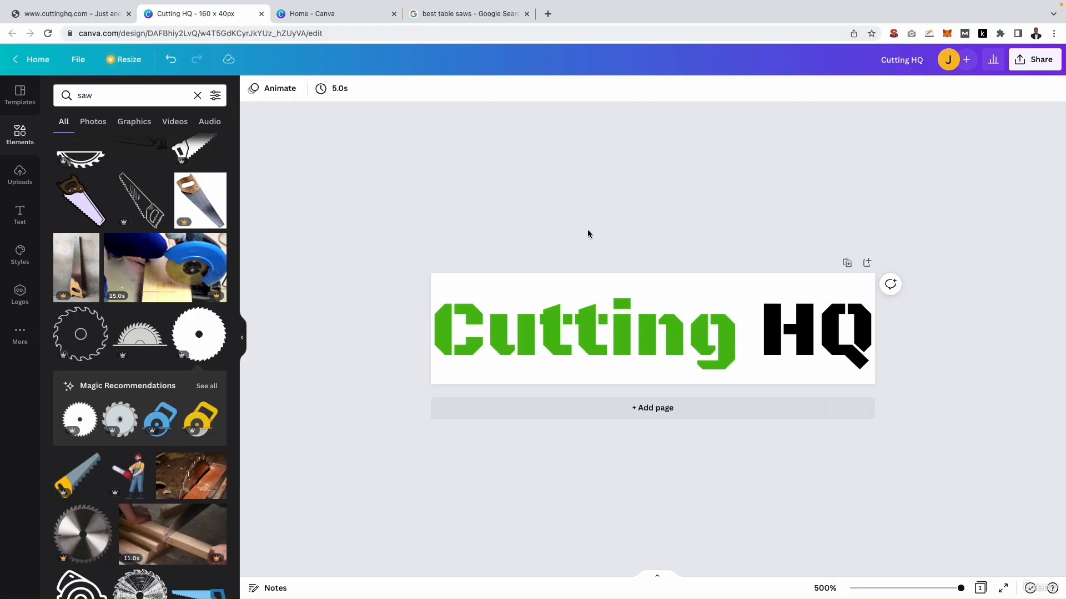